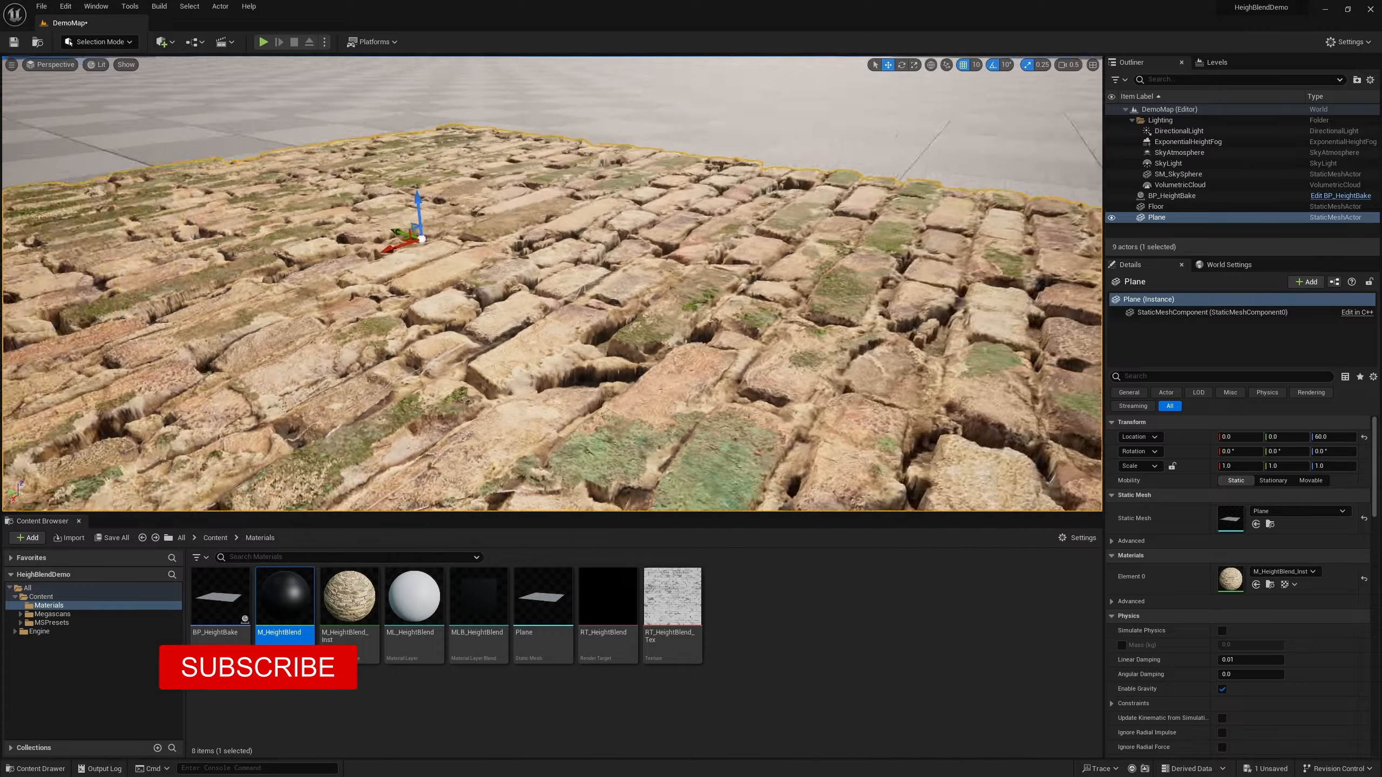
- Open the M_HeightBlend material and expand its Displacement settings, keeping the cobblestone plane in view beside the editor
key("s")
right_click_drag(621, 284, 751, 256)
key("a")
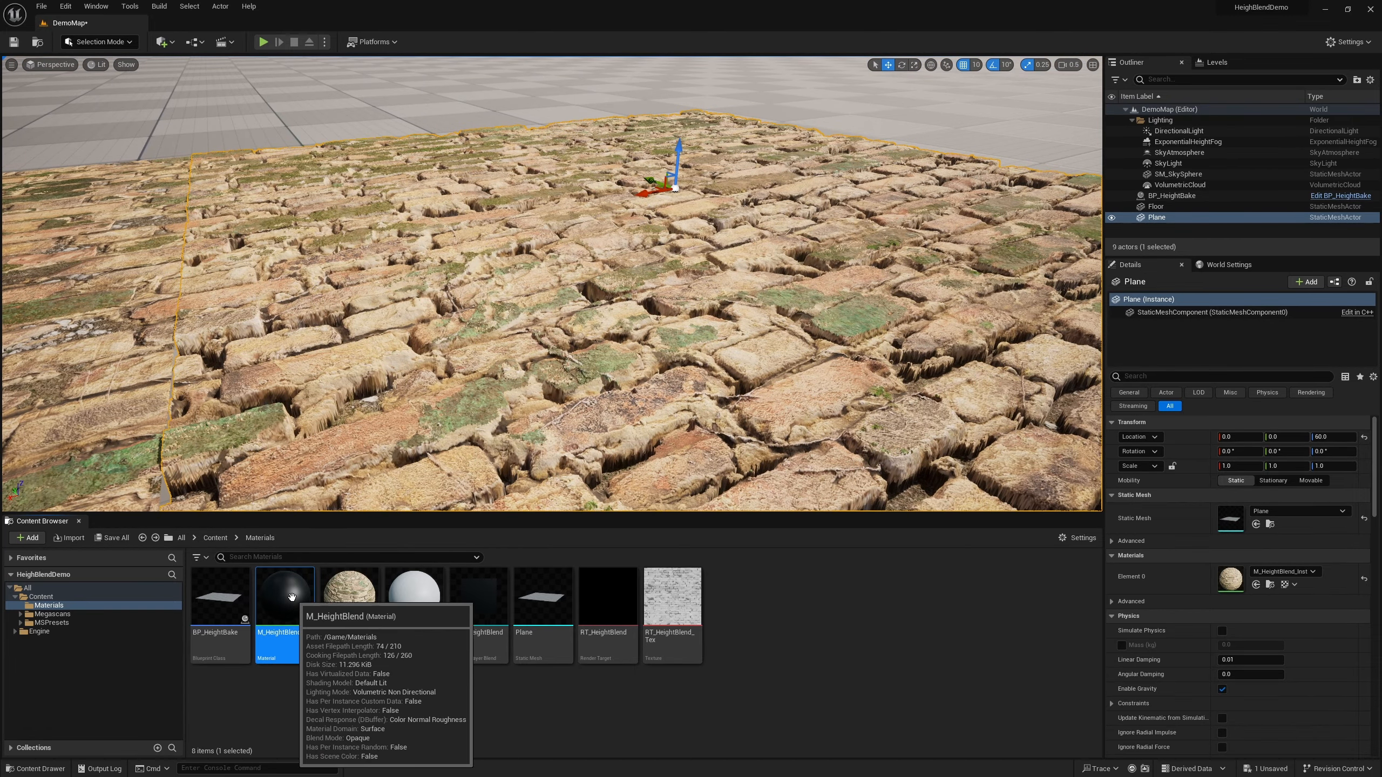
double_click(294, 608)
scroll(126, 460, "down", 5)
scroll(132, 459, "down", 2)
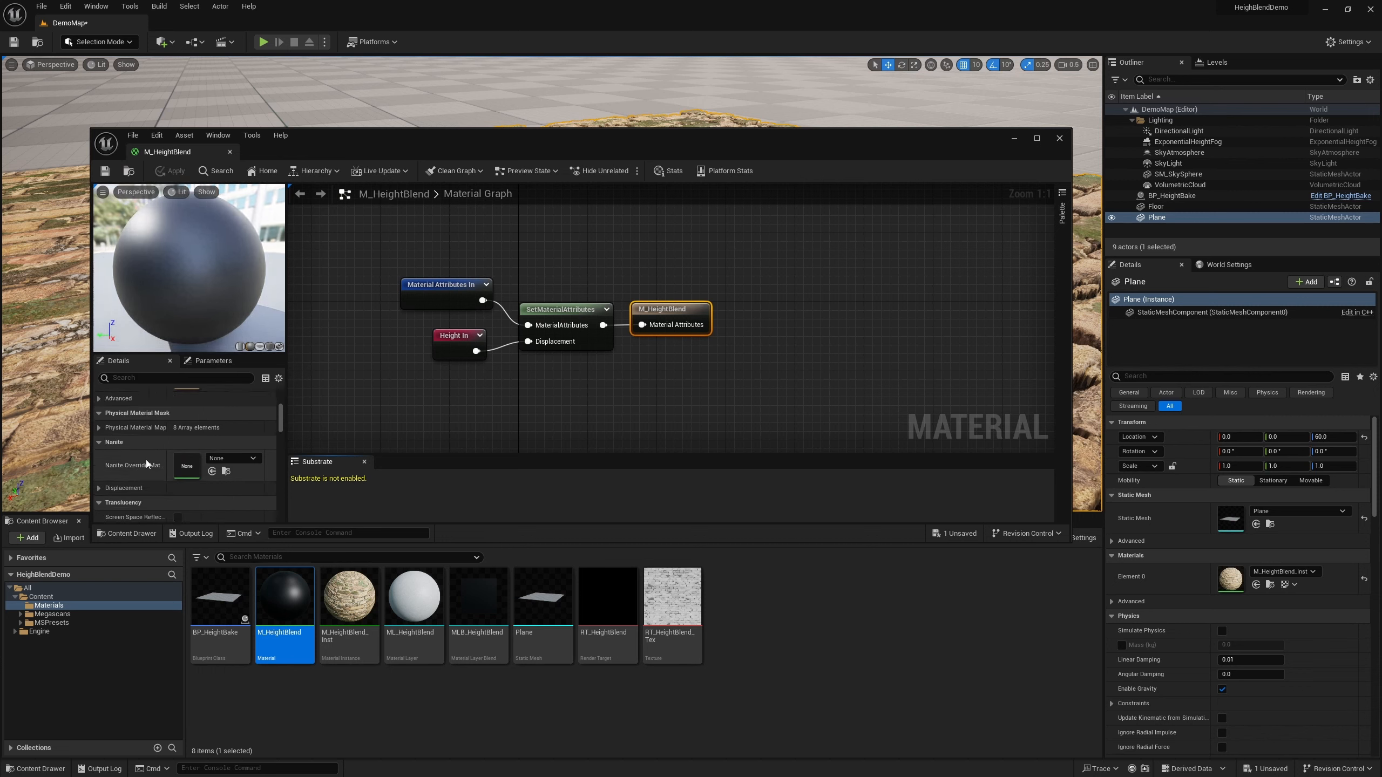
scroll(138, 458, "down", 1)
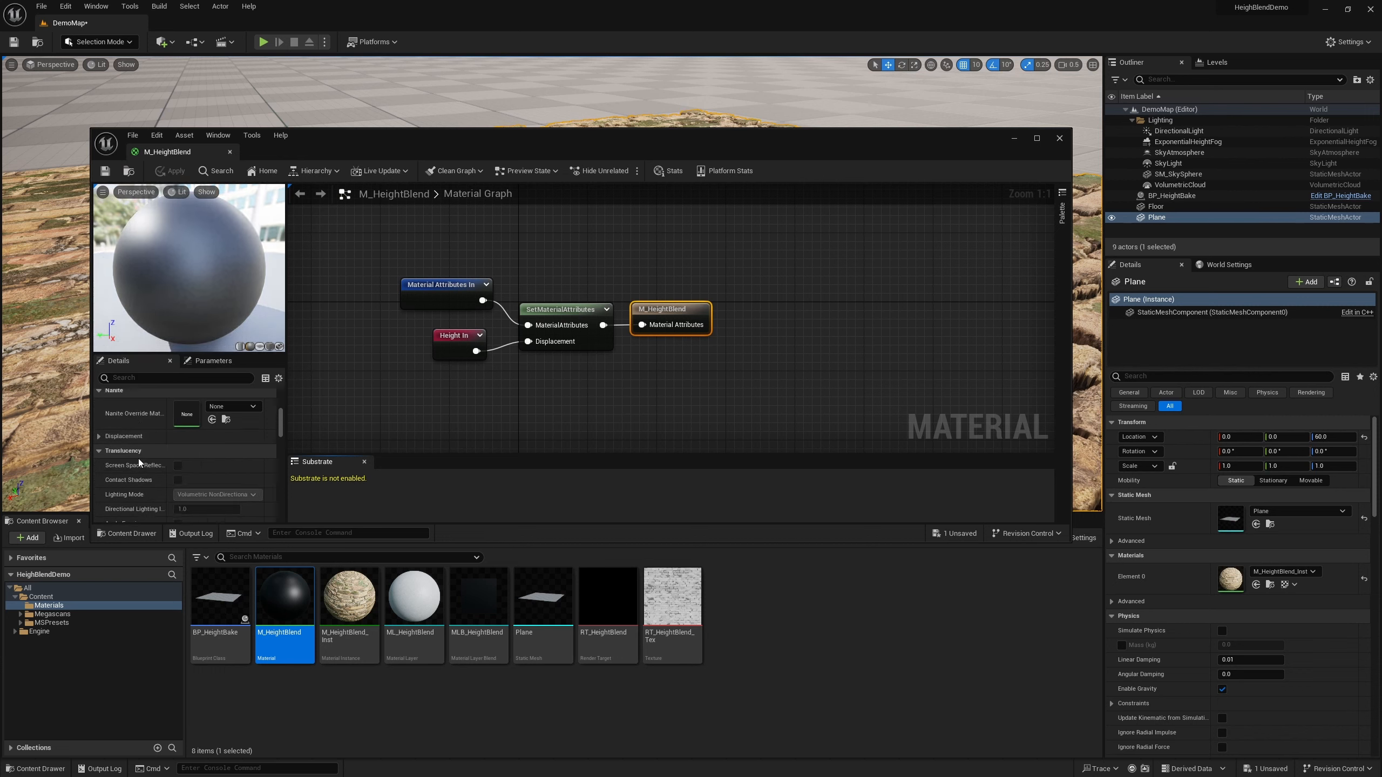
left_click(136, 437)
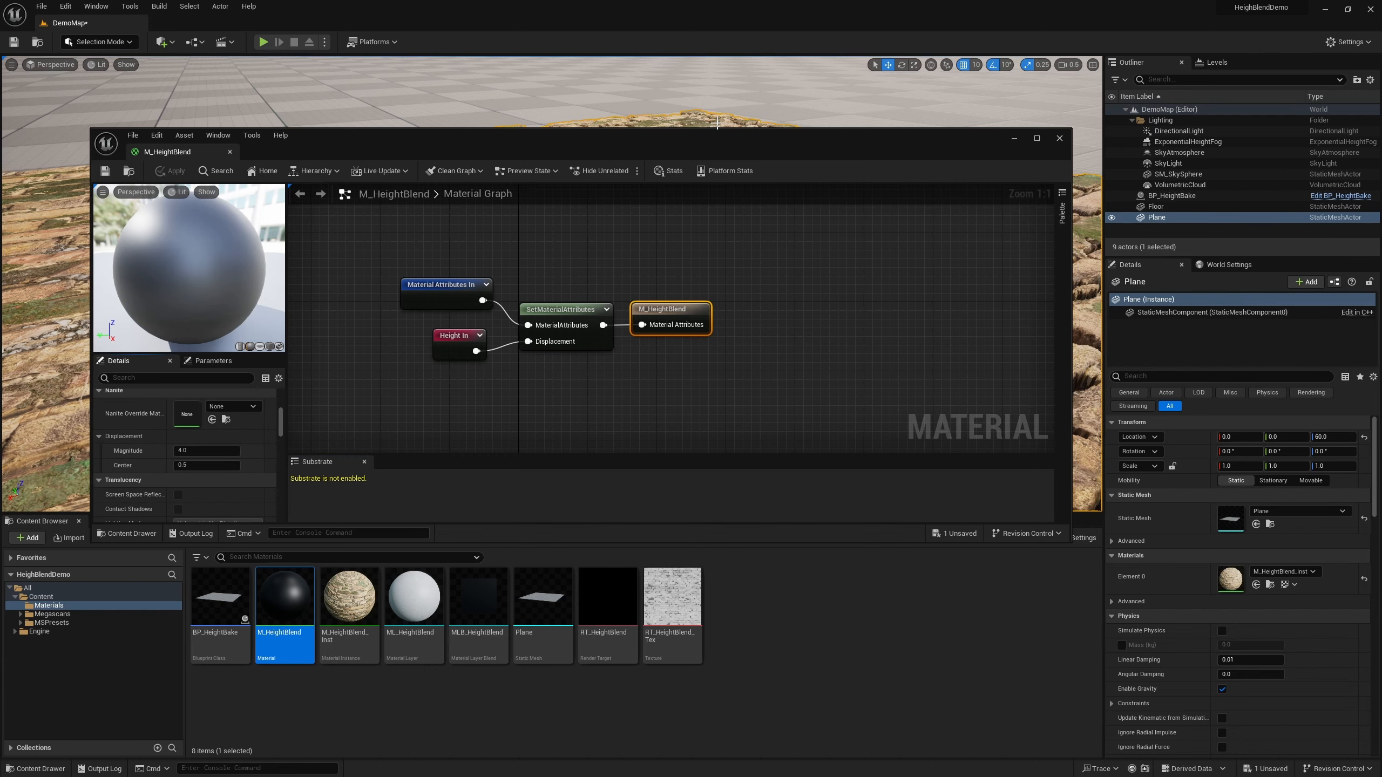
left_click_drag(792, 155, 941, 413)
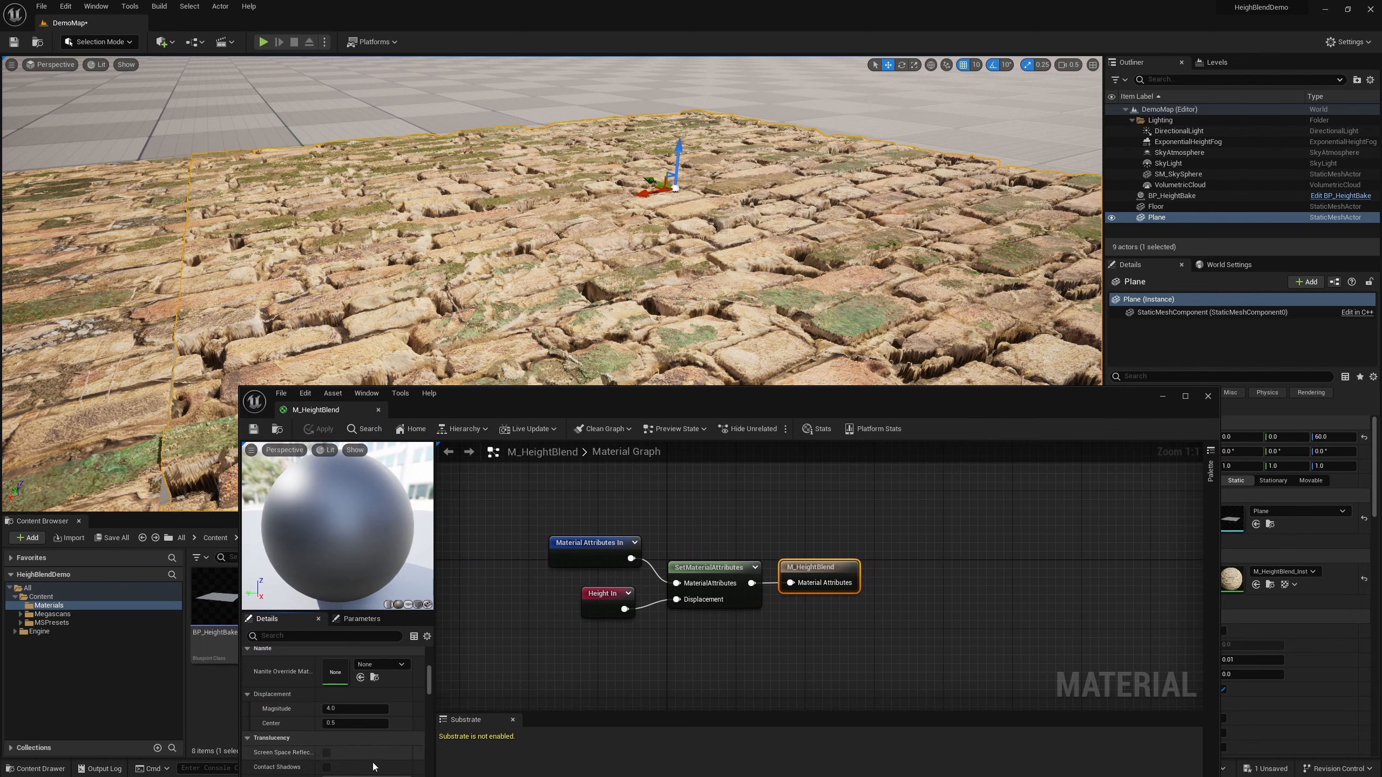
- Try displacement magnitudes of 8 and 2 on M_HeightBlend, restore the magnitude to 4 and apply the material
left_click(343, 708)
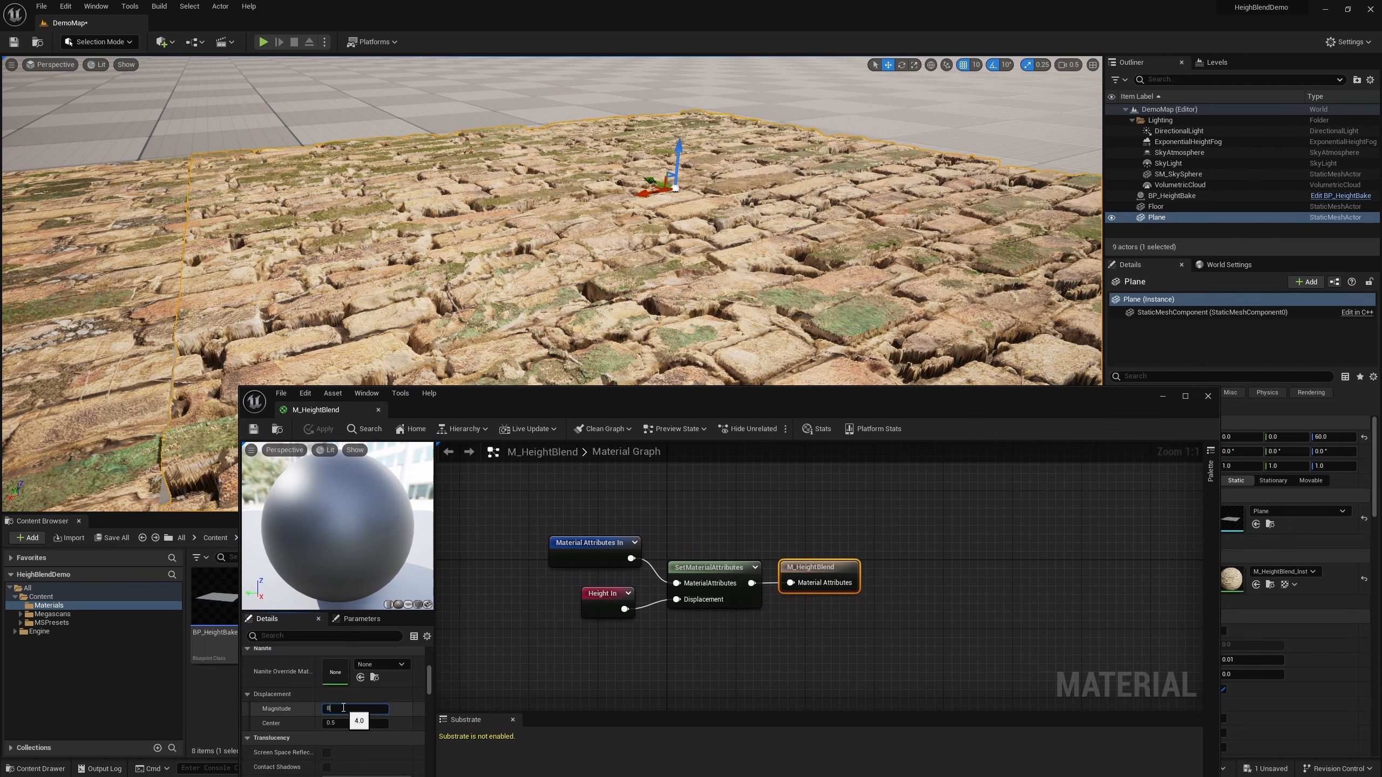
type("8")
key("Return")
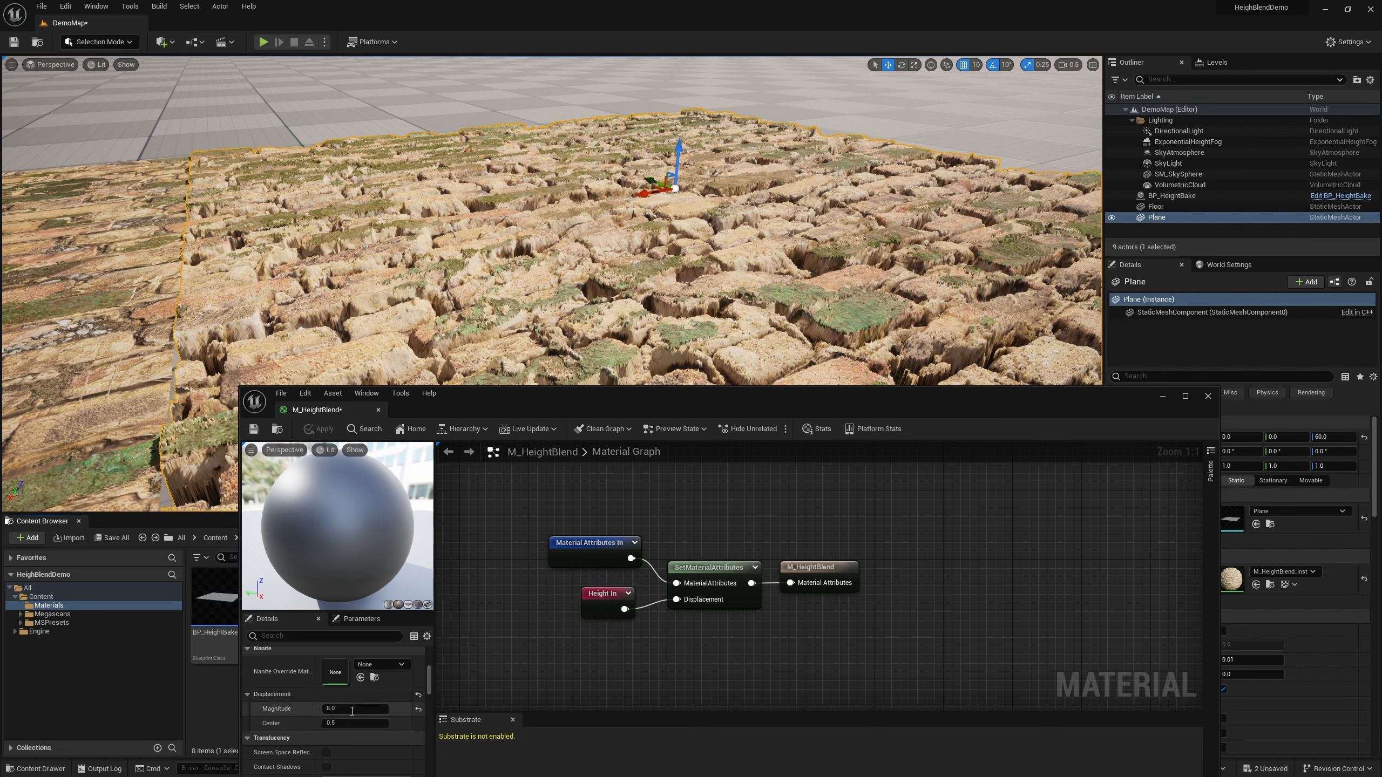
left_click(359, 709)
type("2")
key("Return")
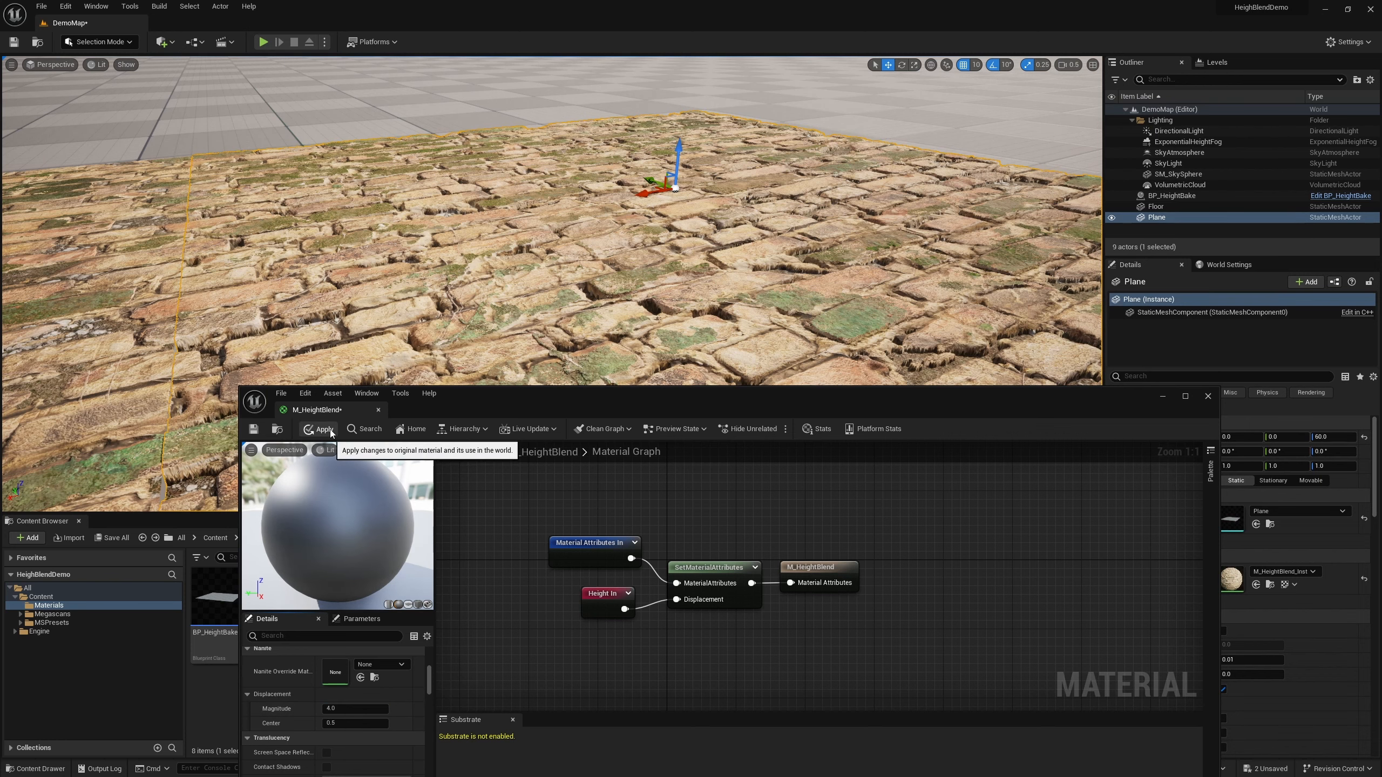
left_click(318, 430)
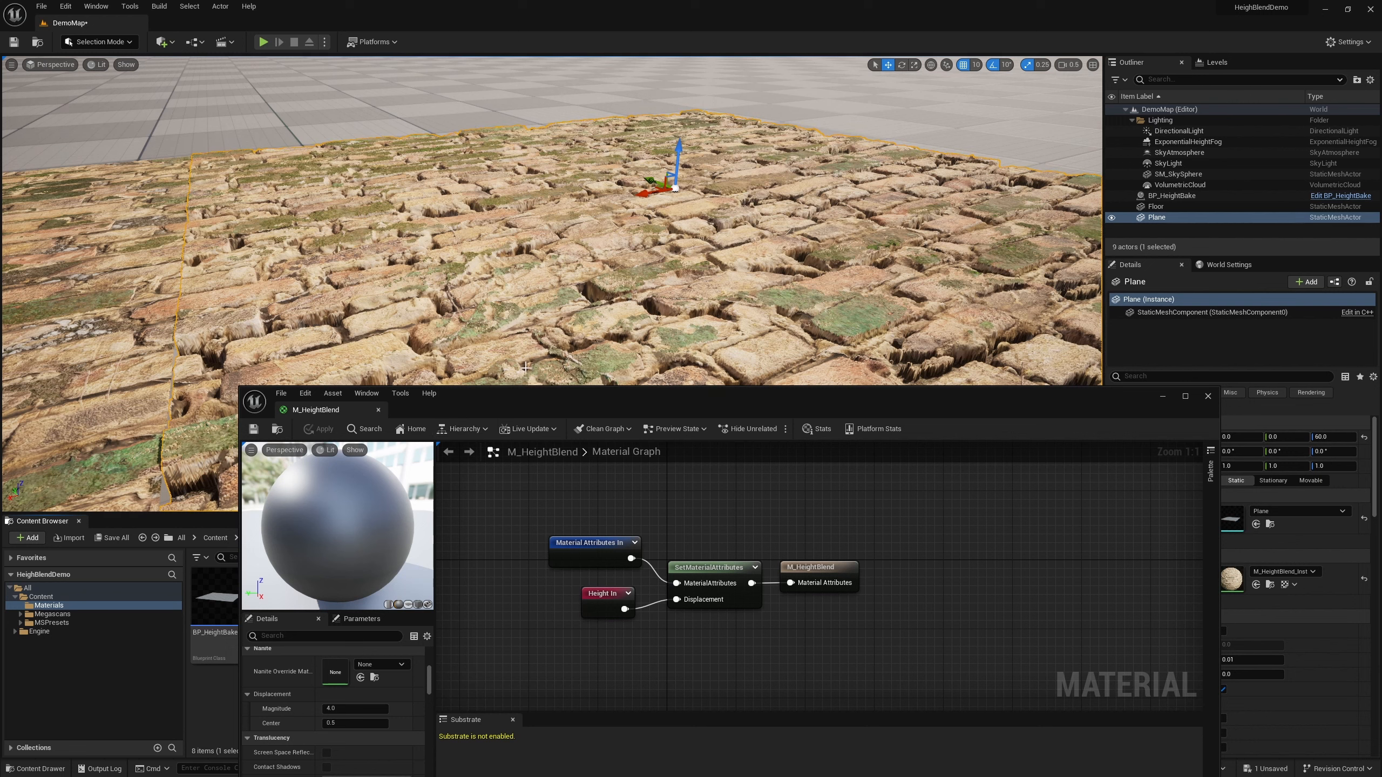
- Close M_HeightBlend, open M_HeightBlend_Inst and enable its Displacement Scaling override
left_click(378, 409)
left_click(350, 626)
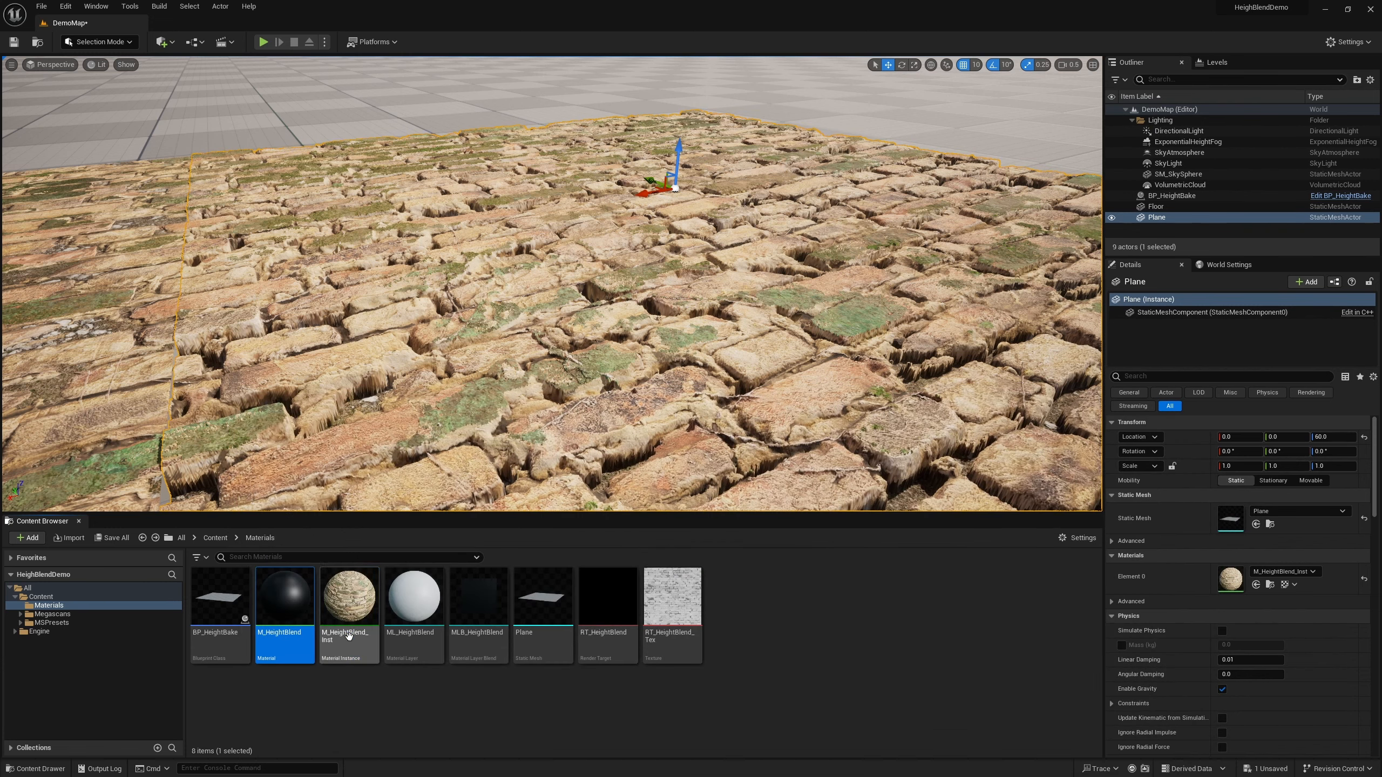
double_click(350, 631)
left_click(728, 448)
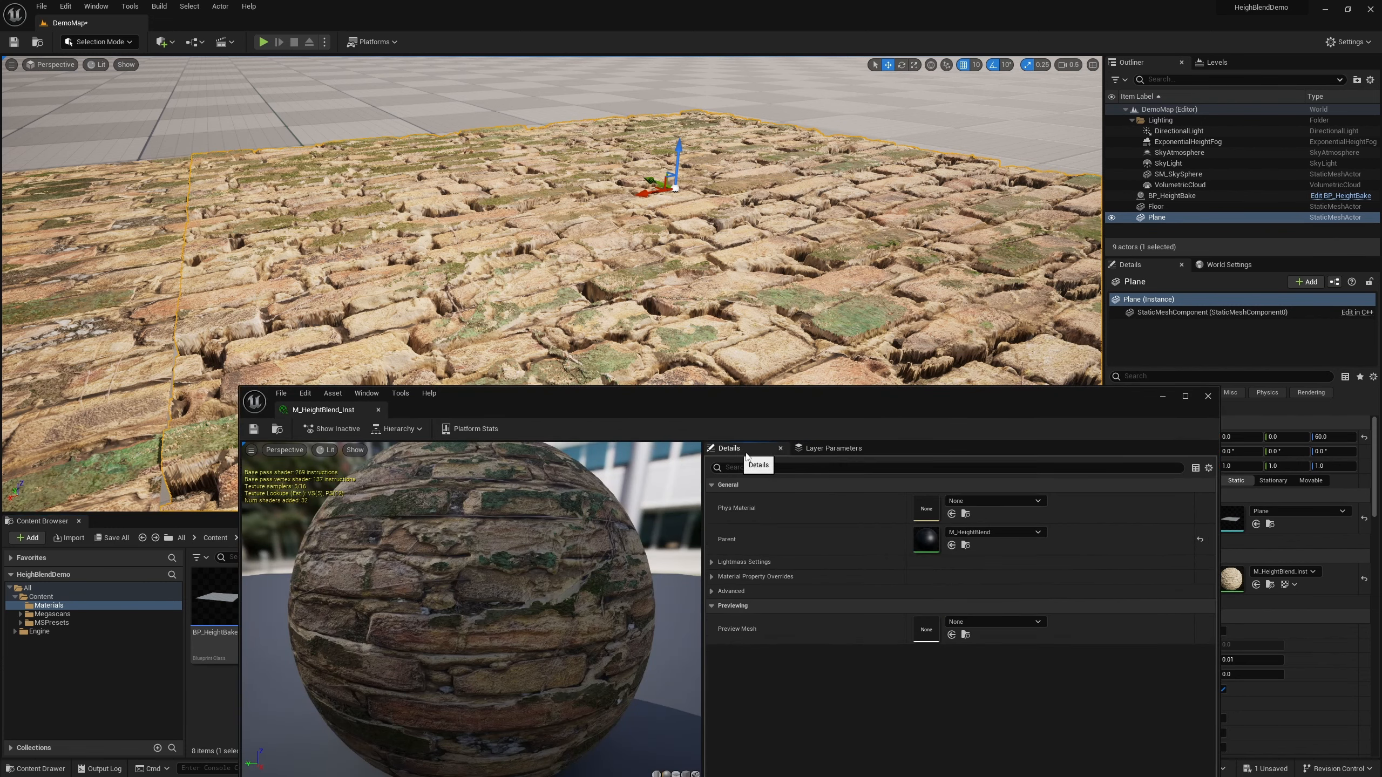
left_click(714, 579)
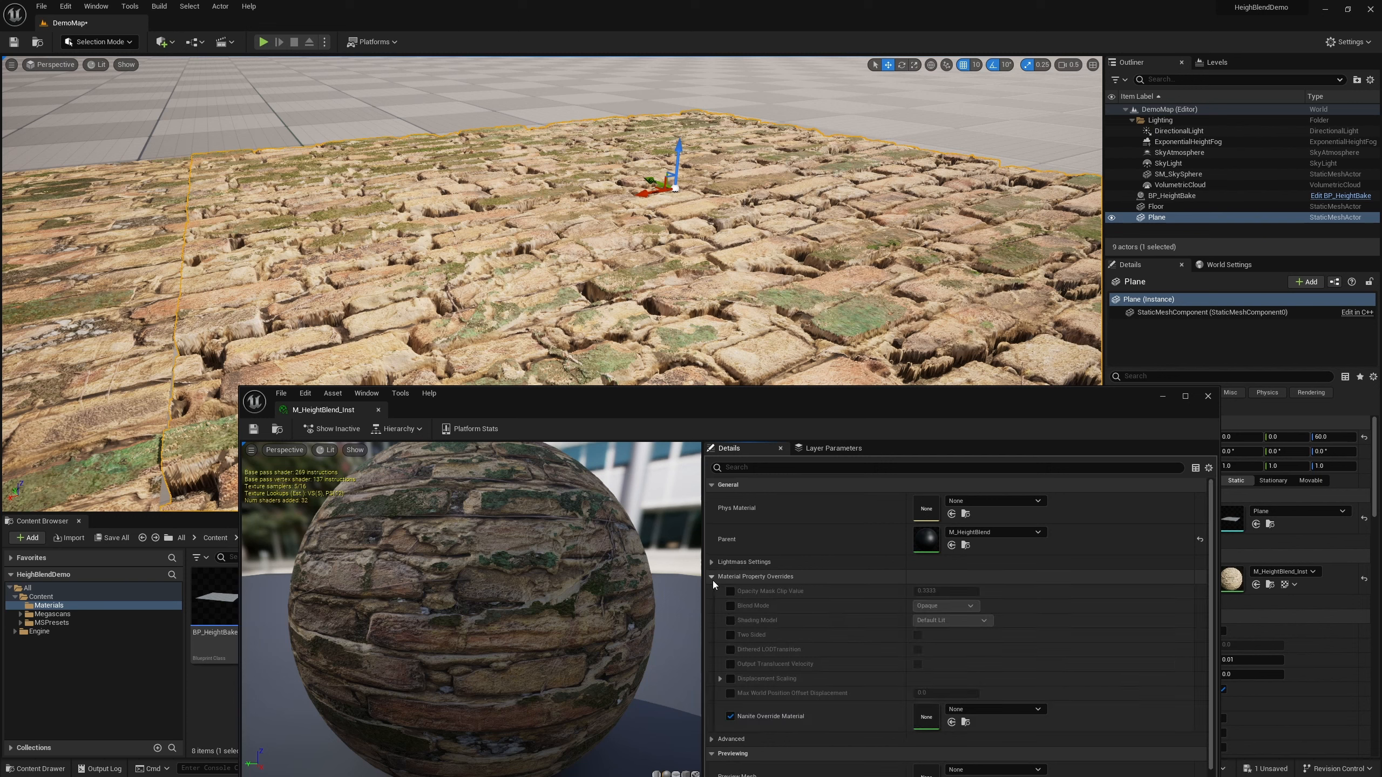
left_click(719, 679)
left_click(731, 678)
- Try Displacement Scaling magnitudes of 1, 40 and 20 on the material instance and restore the magnitude to 4
left_click(949, 692)
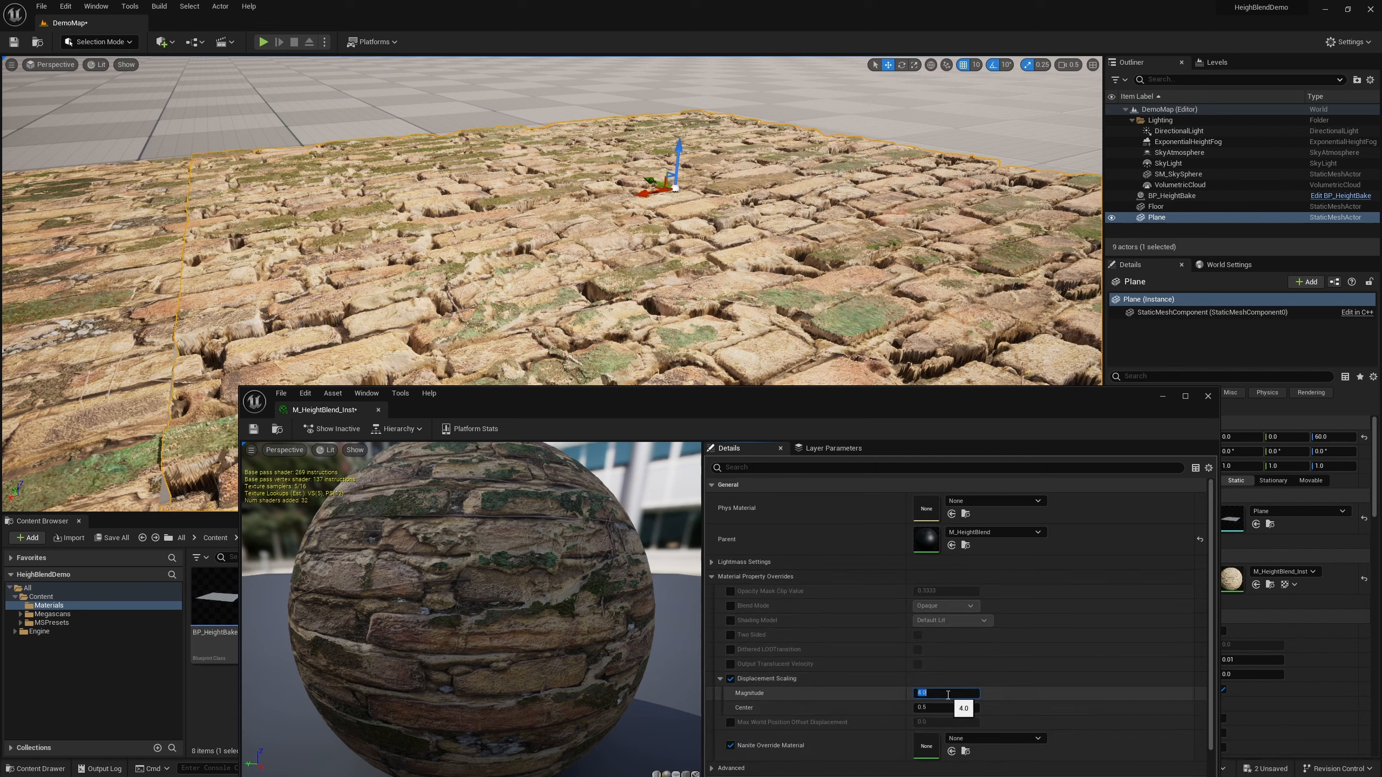
type("1")
key("Return")
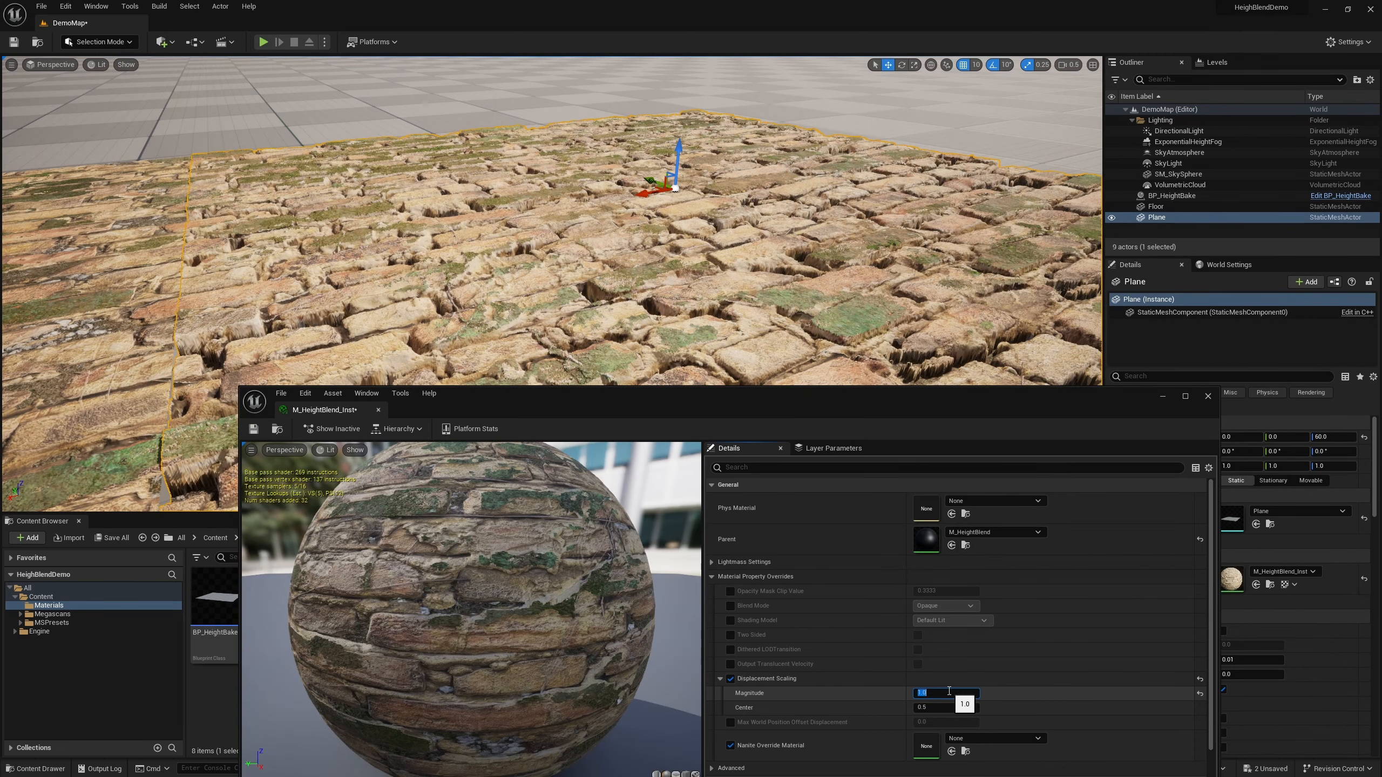
key("Return")
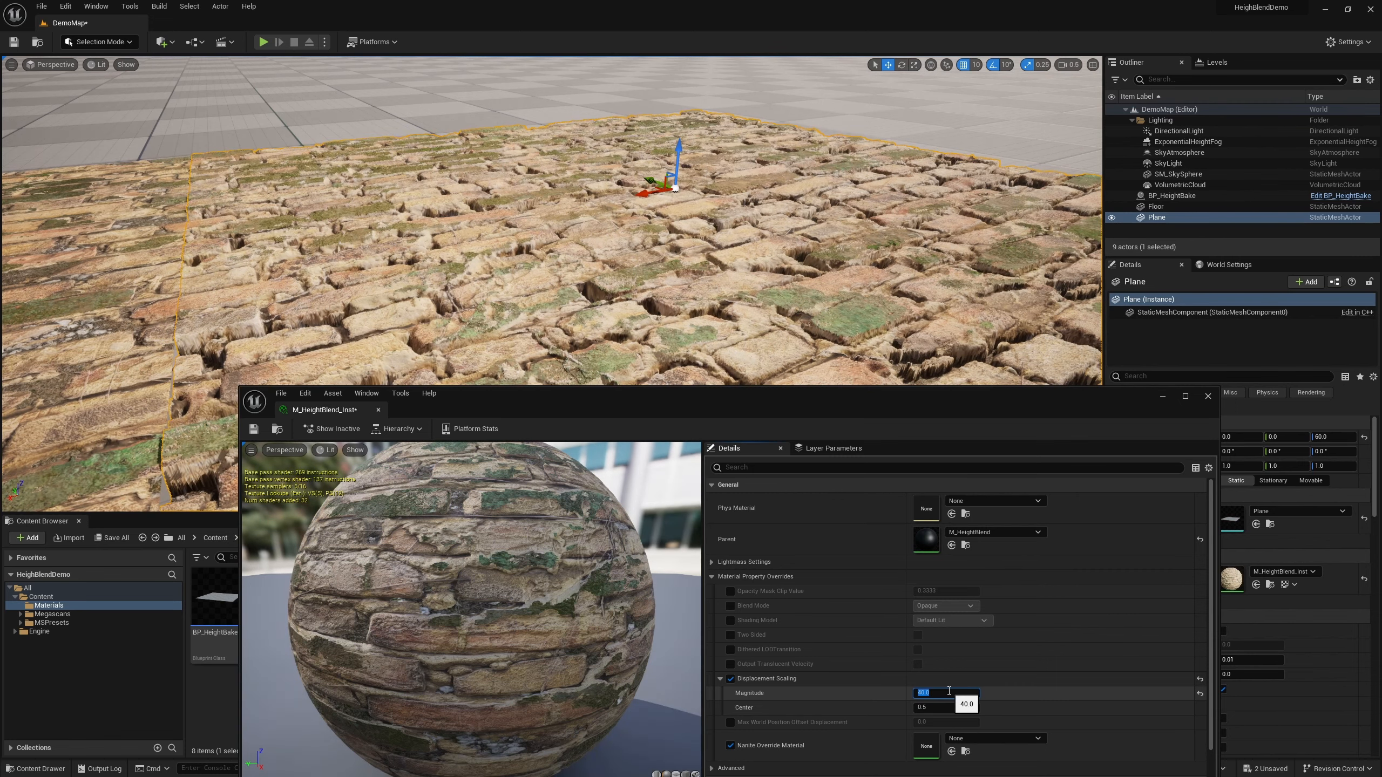
type("20")
key("Return")
type("4")
key("Return")
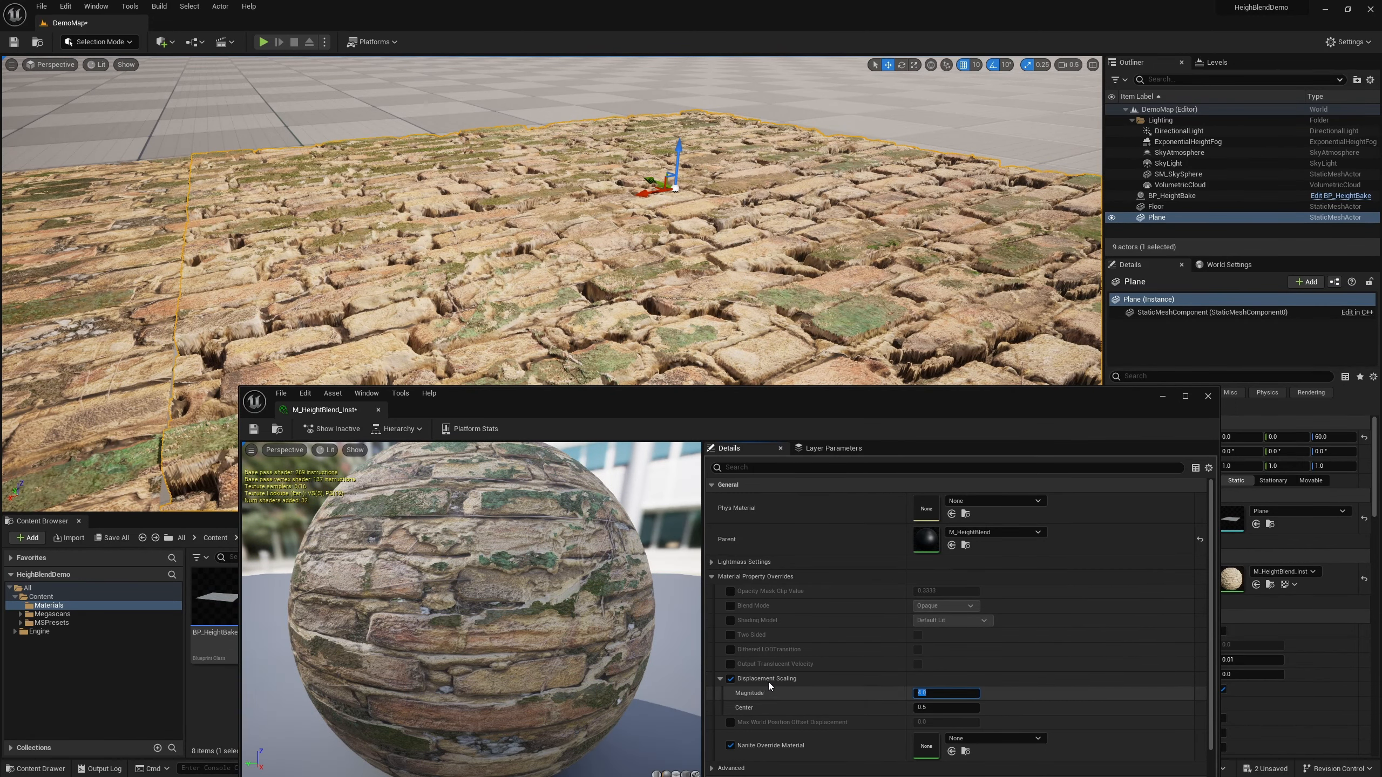
- Disable the Displacement Scaling override, then save and close the material instance
left_click(731, 678)
left_click(721, 678)
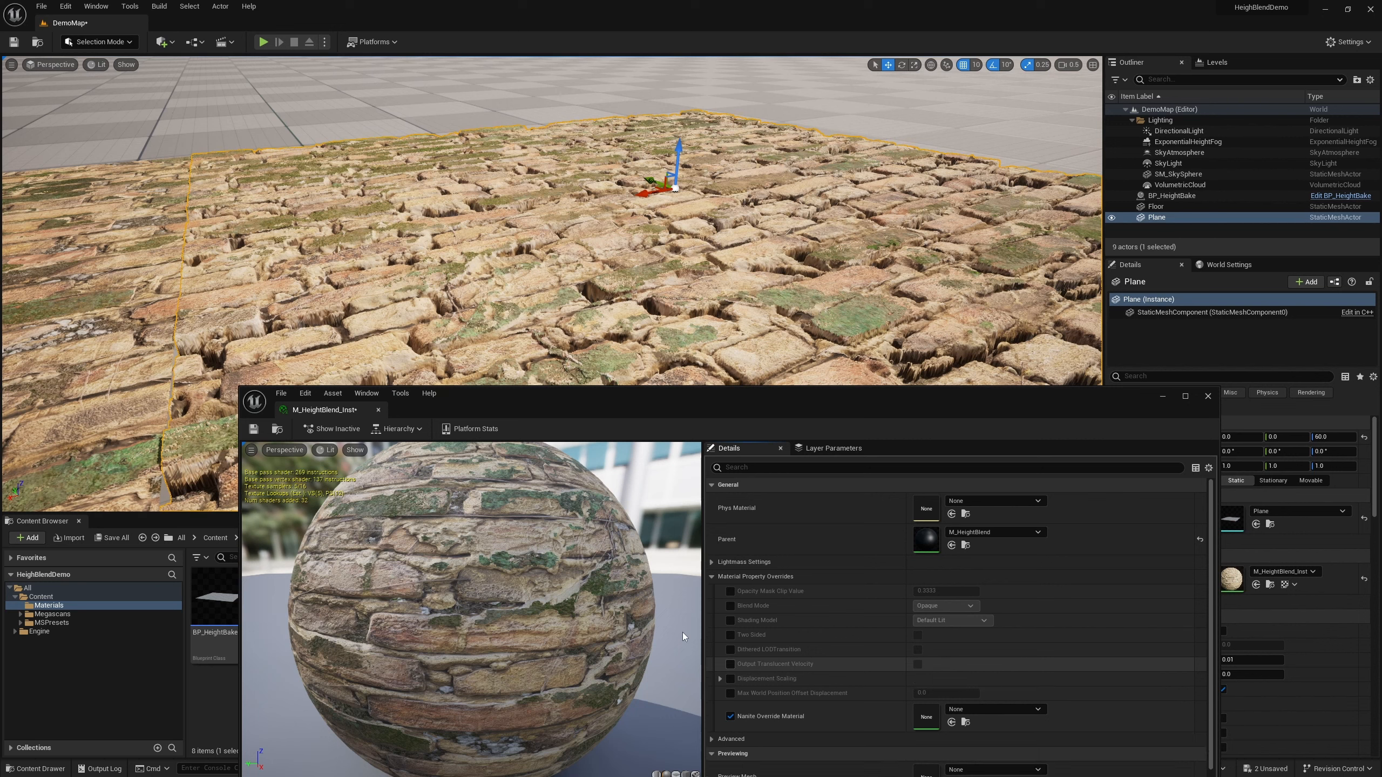
left_click(256, 434)
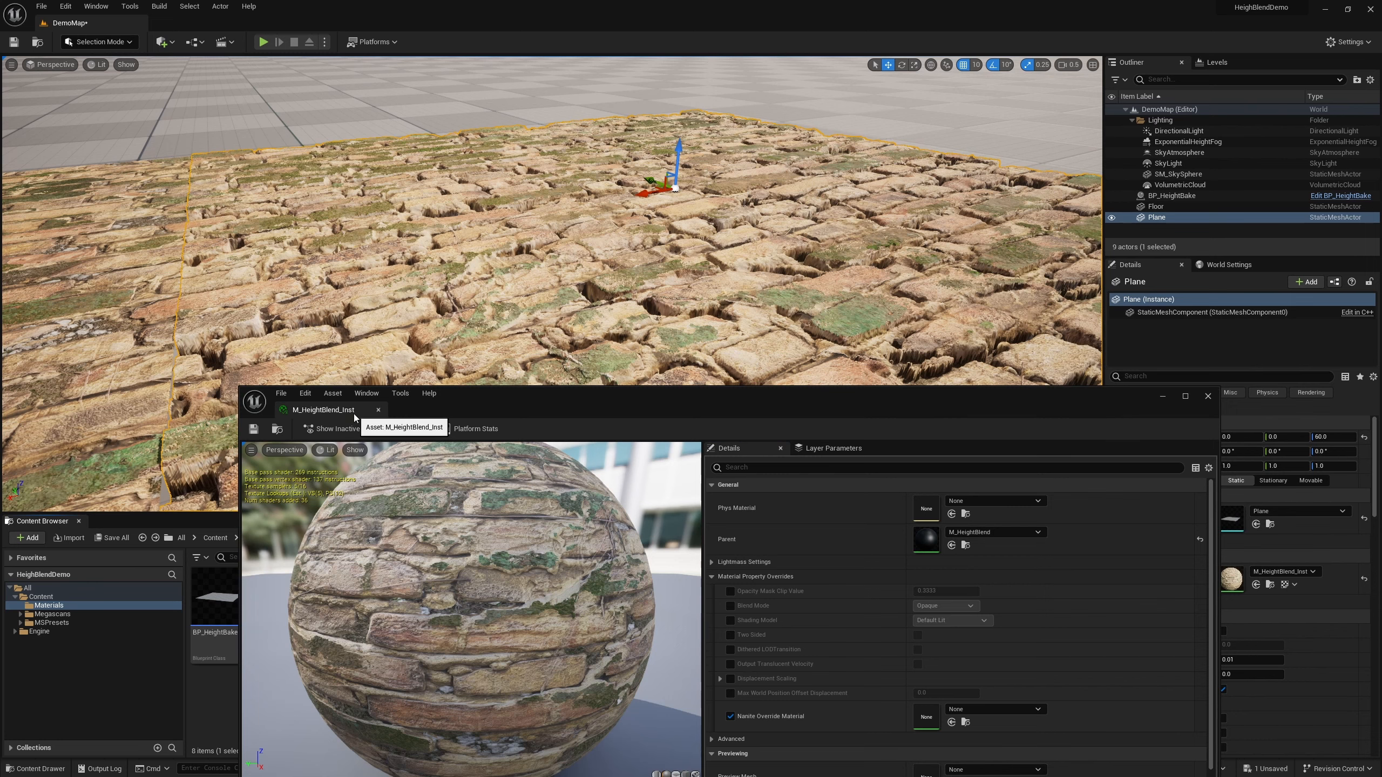
left_click(377, 409)
- Open M_HeightBlend and insert a RemapValueRange node between the Height In reroute and the Displacement input of SetMaterialAttributes
left_click(273, 632)
double_click(272, 631)
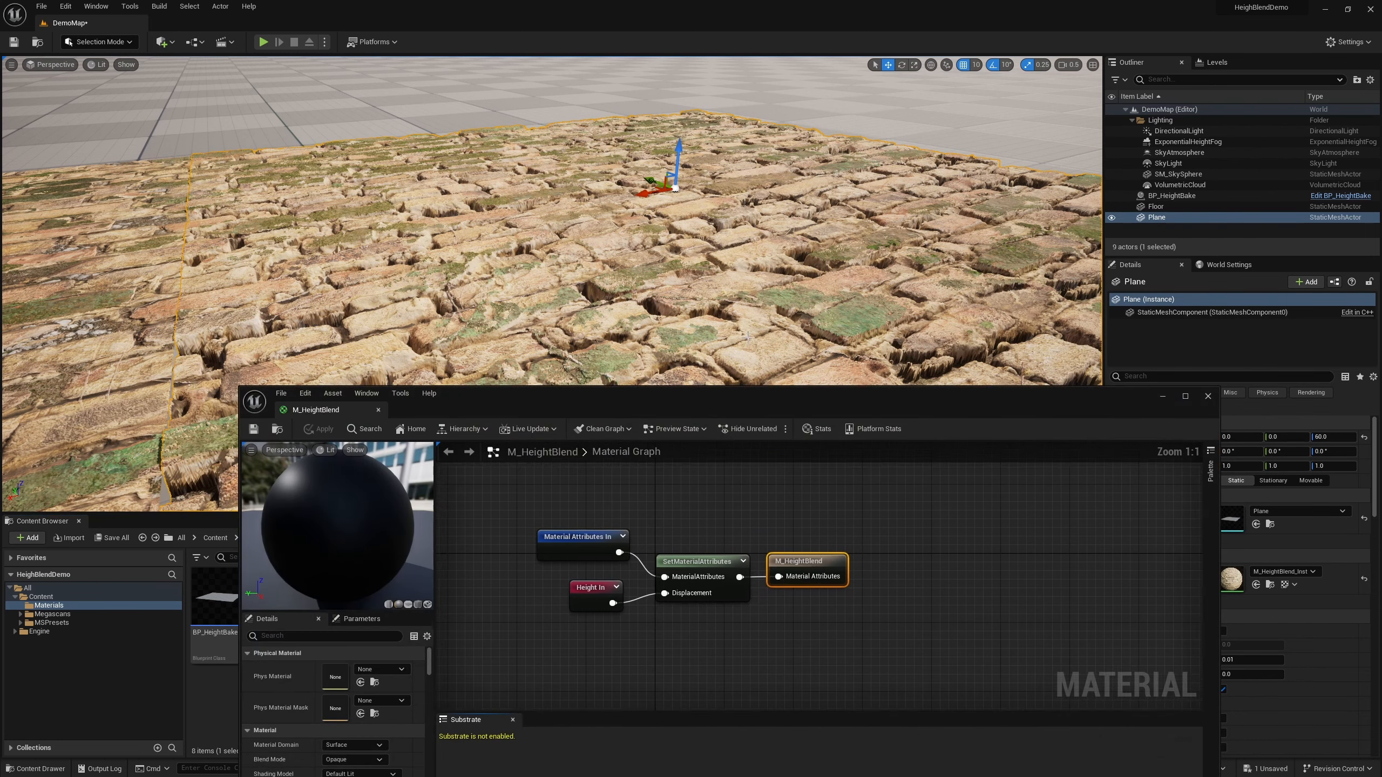
right_click_drag(650, 659, 863, 607)
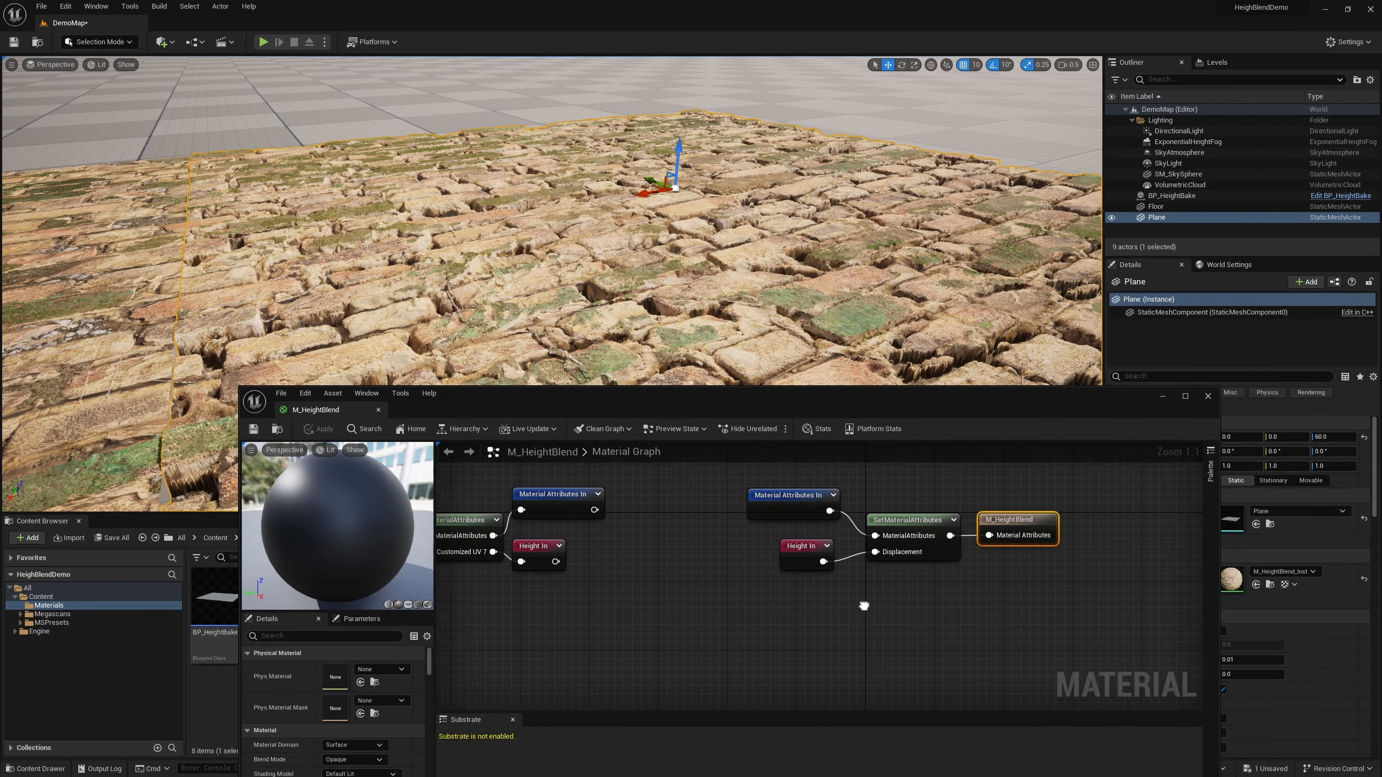
left_click_drag(820, 542, 742, 576)
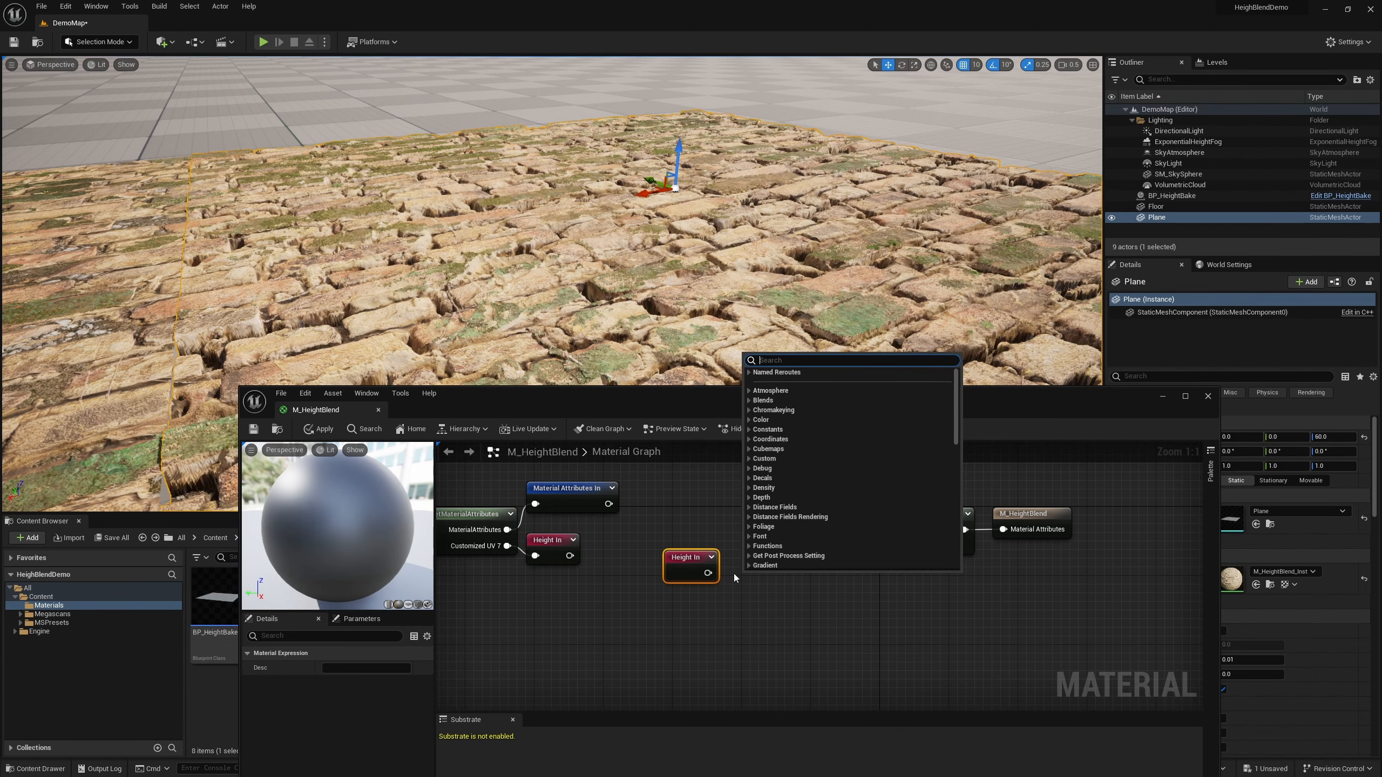
type("remap")
key("Return")
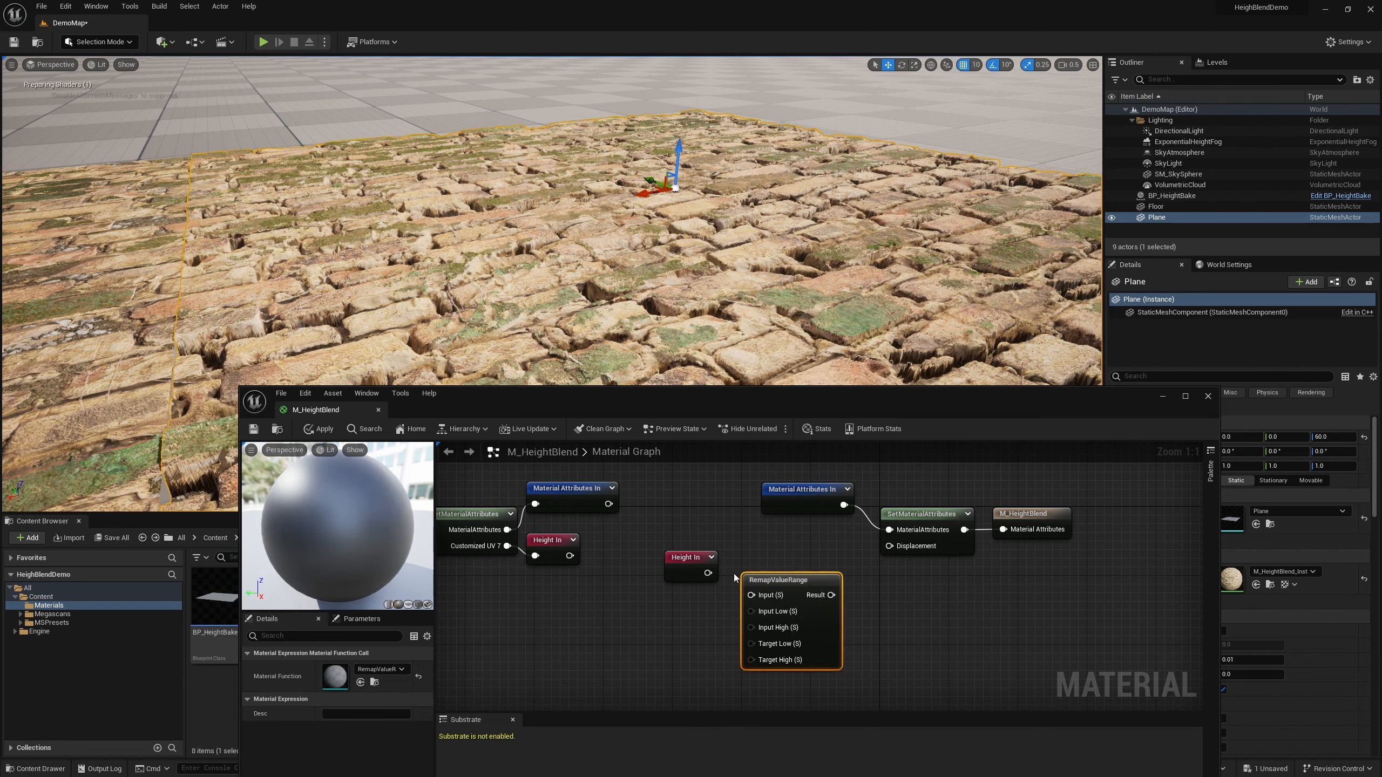
- Add scalar parameters Displacement Low (0) and Displacement High (1), and connect them to the remap node's Target Low and Target High
left_click(657, 595)
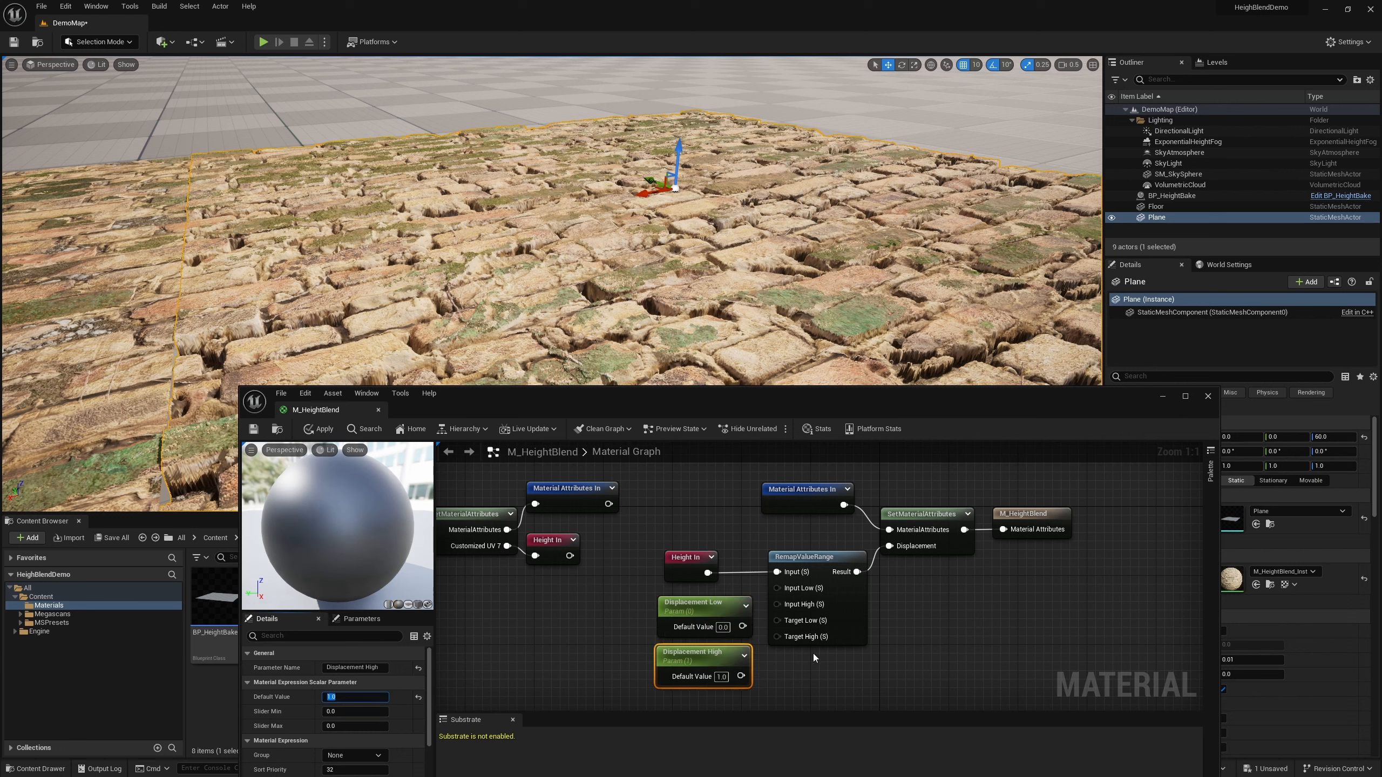
left_click(767, 661)
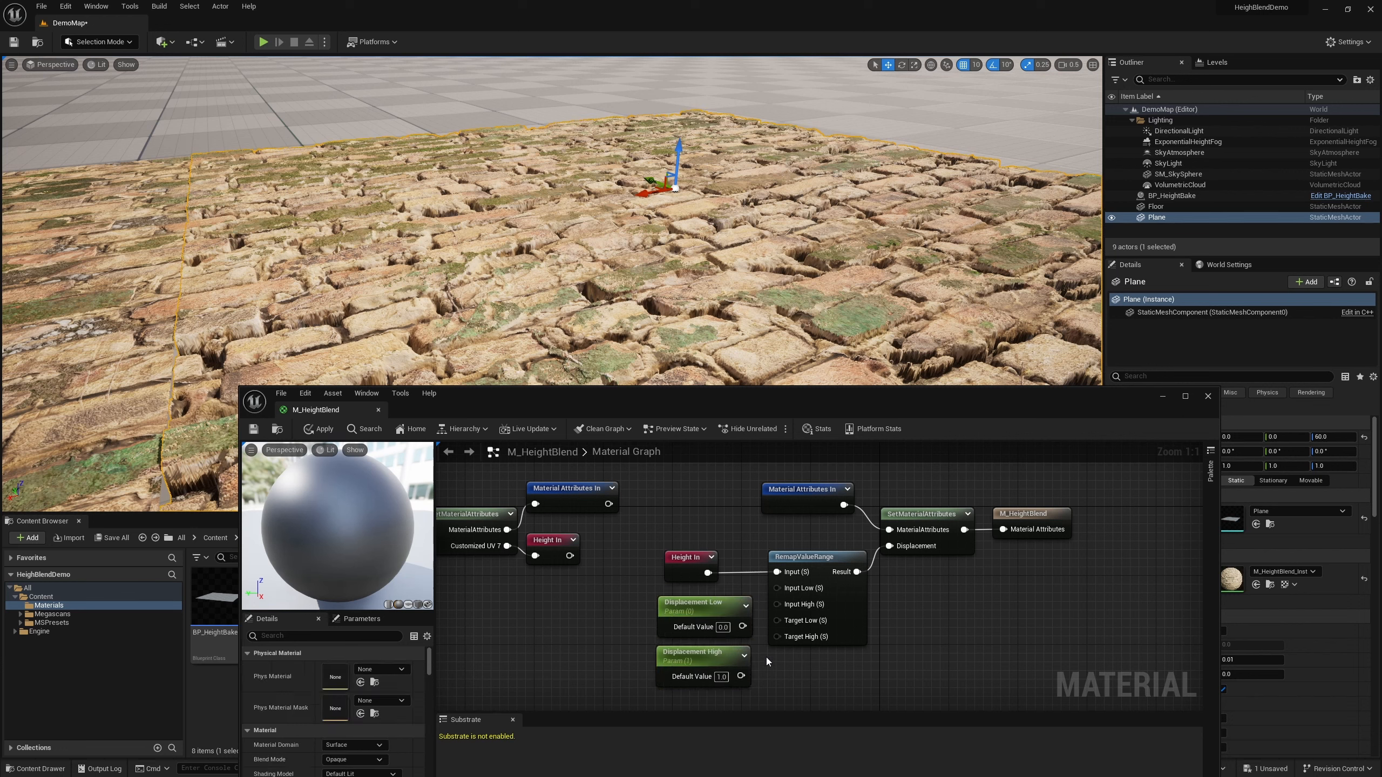
left_click_drag(742, 626, 777, 621)
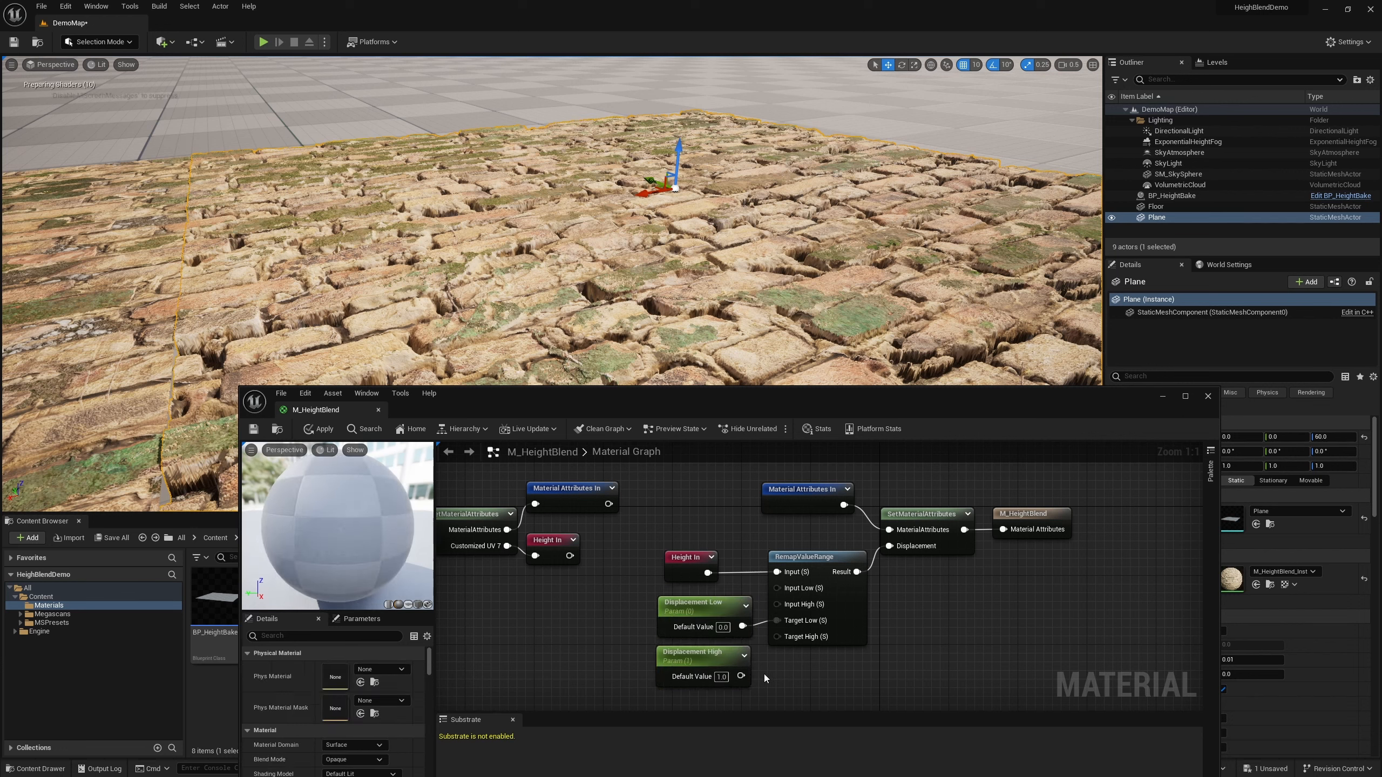
left_click_drag(741, 676, 777, 636)
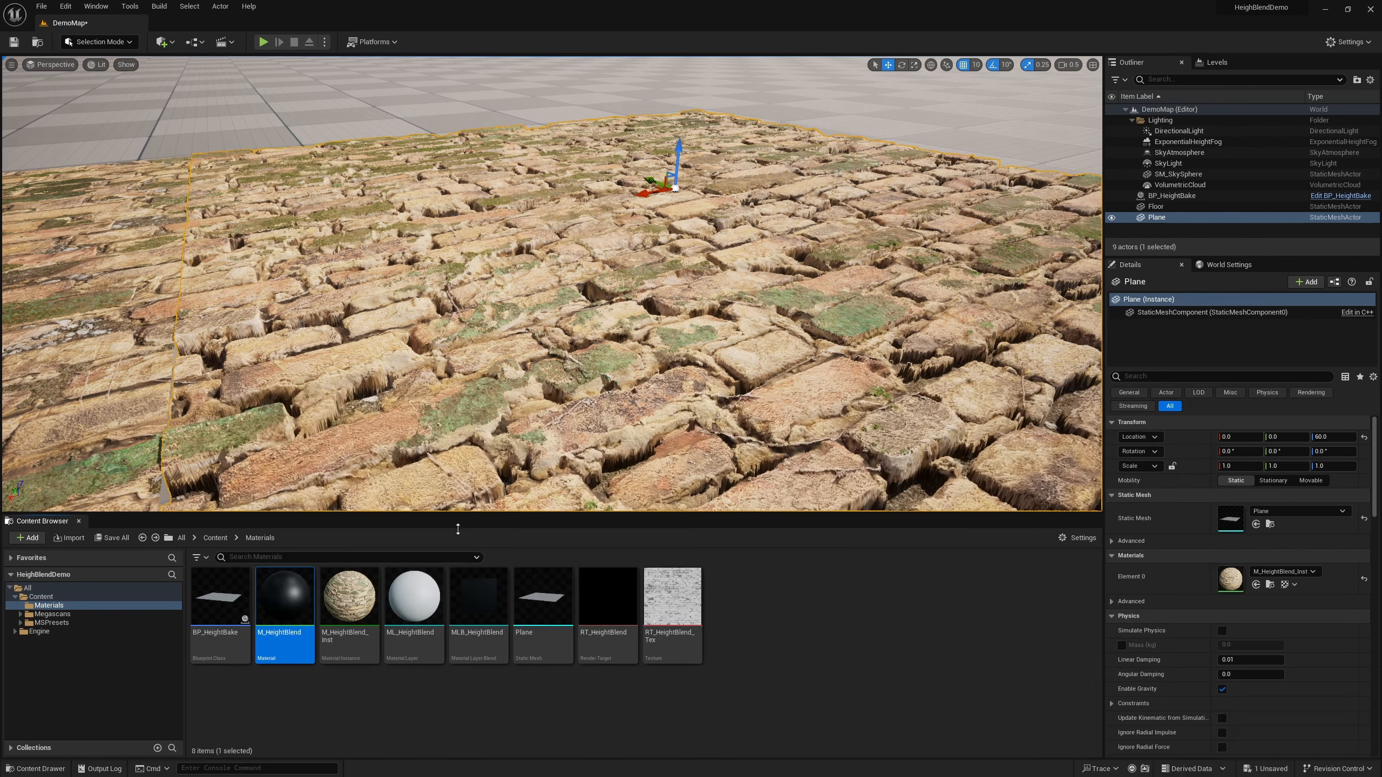
- Open M_HeightBlend_Inst, enable the Displacement High parameter and set it to 2
double_click(348, 604)
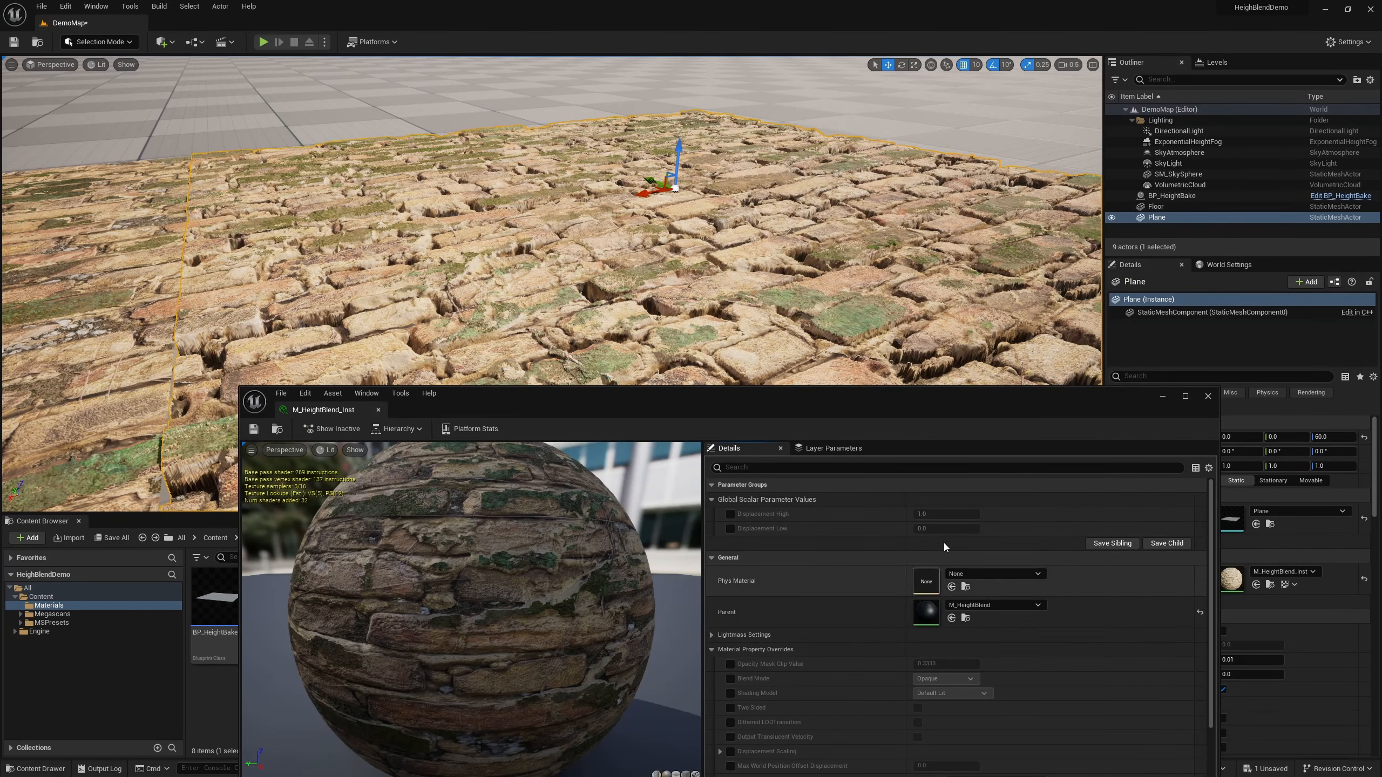
left_click(730, 514)
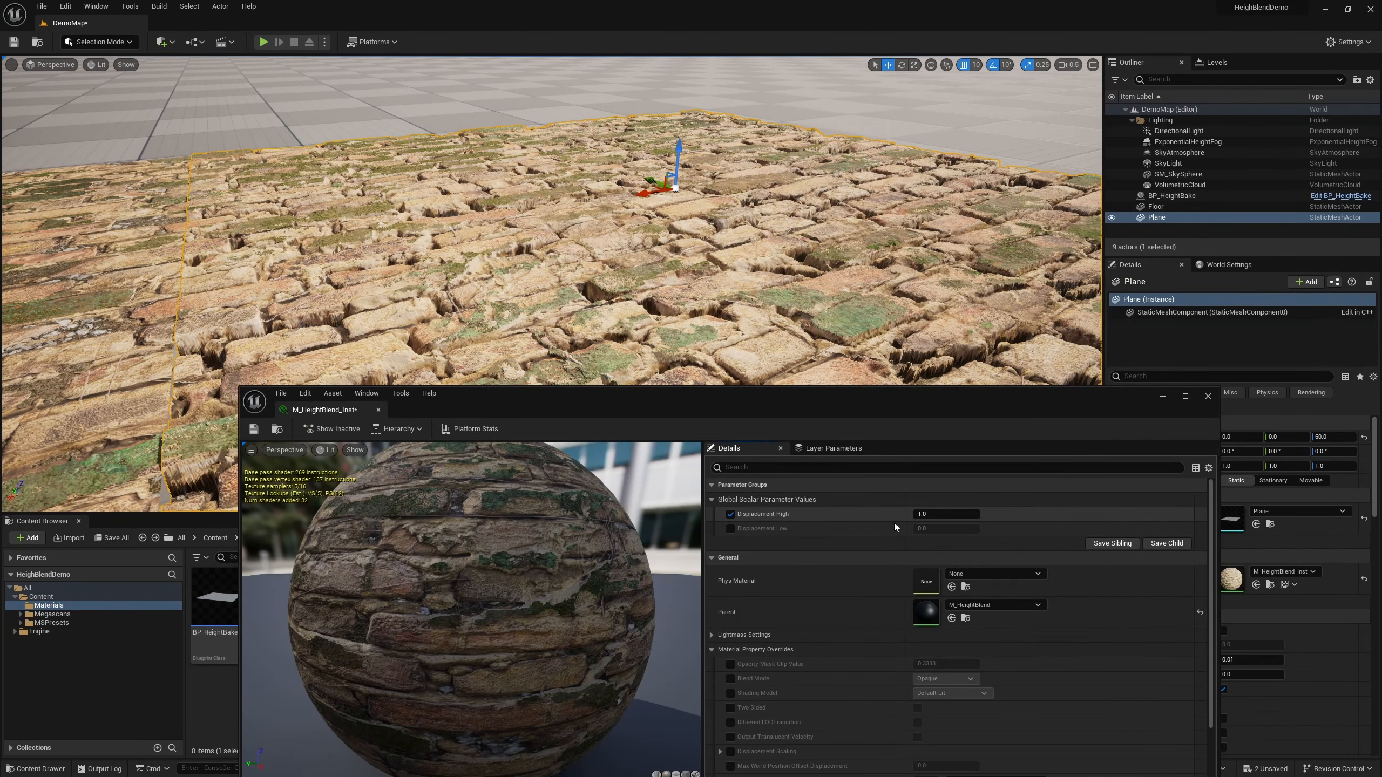
left_click(939, 514)
type("2")
key("Return")
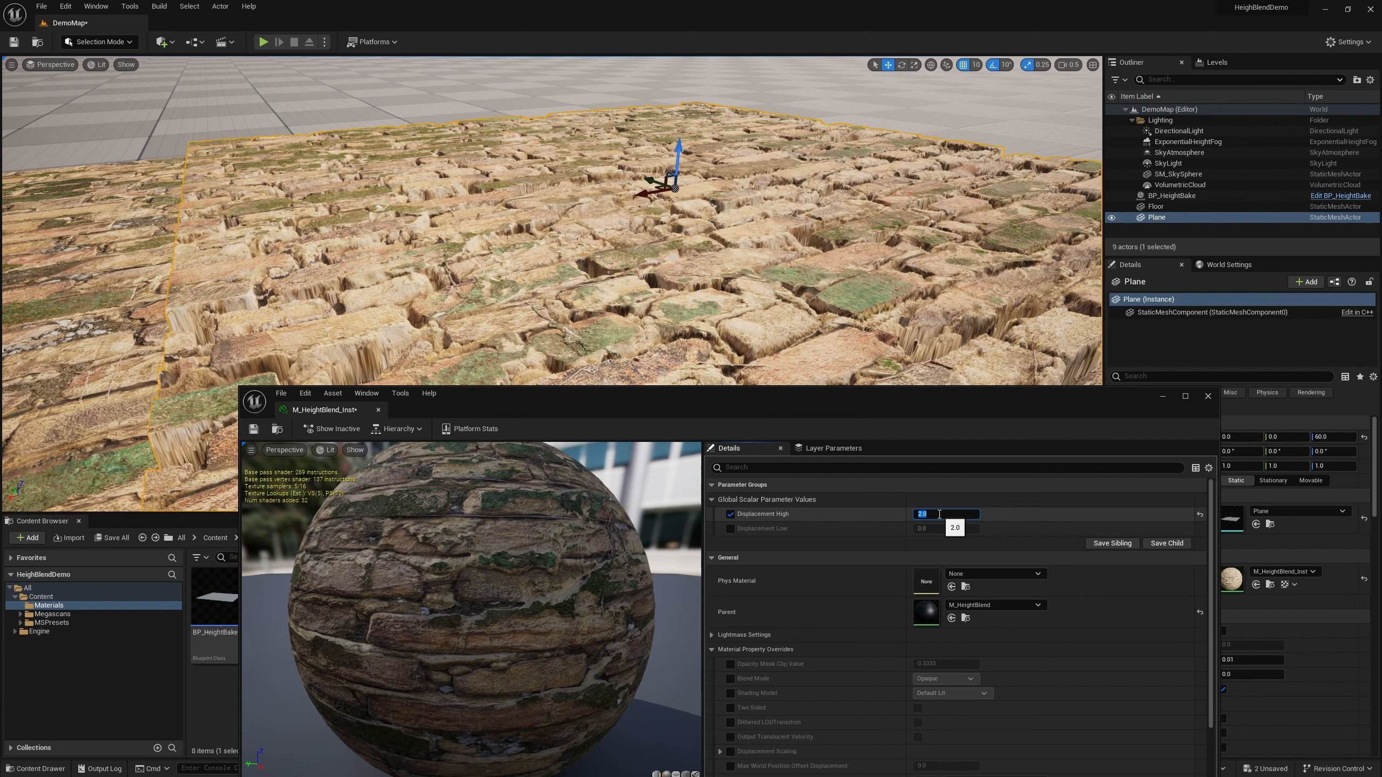
- Enable the Displacement Low parameter with a value of 0.3 and set Displacement High to 0.6
left_click(730, 528)
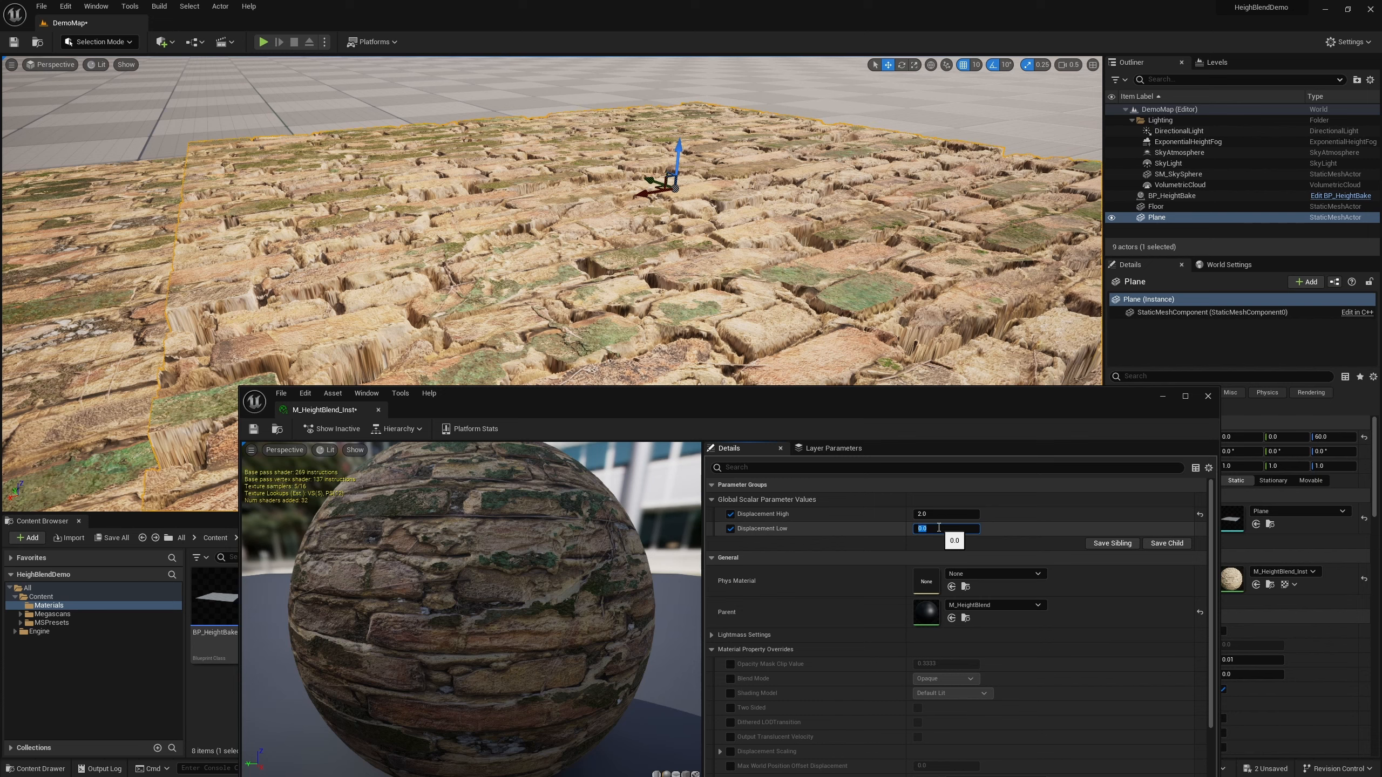
key("Return")
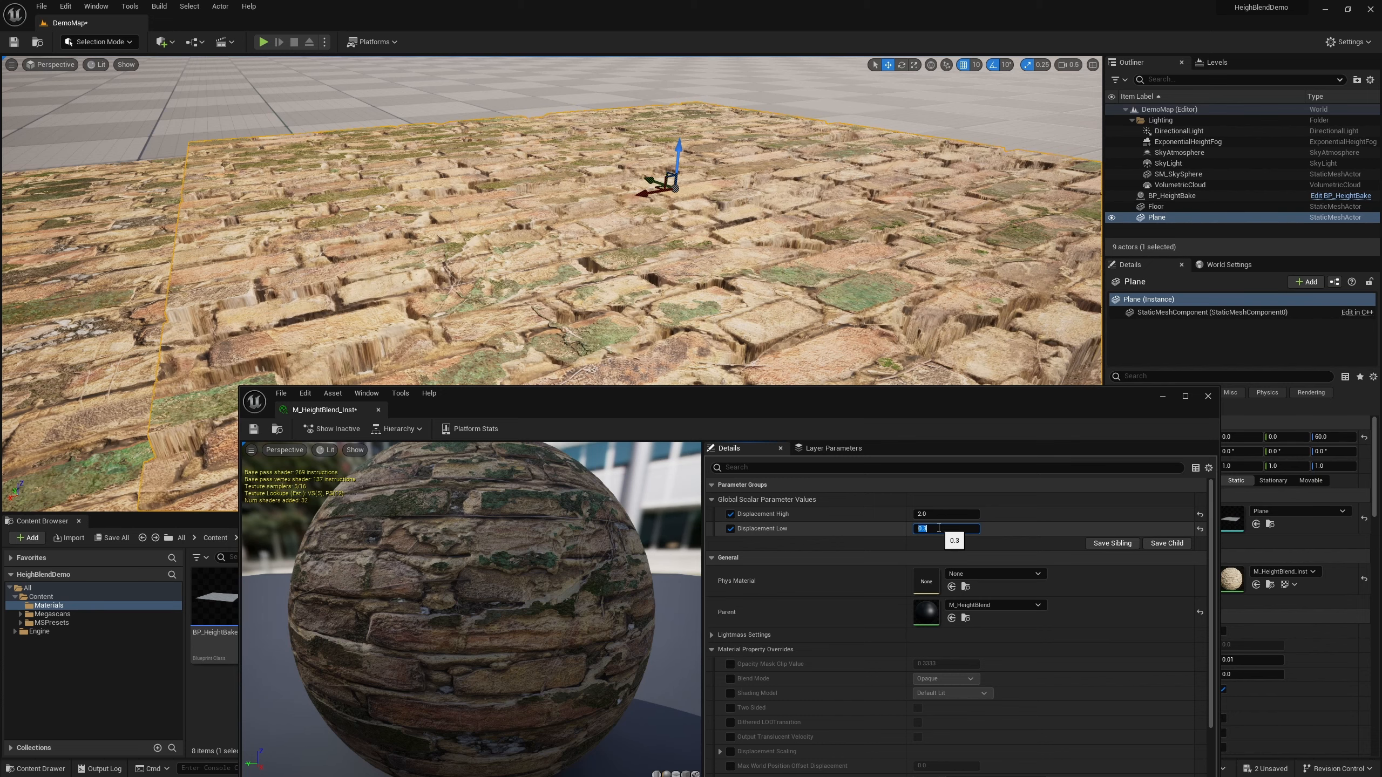
left_click(935, 515)
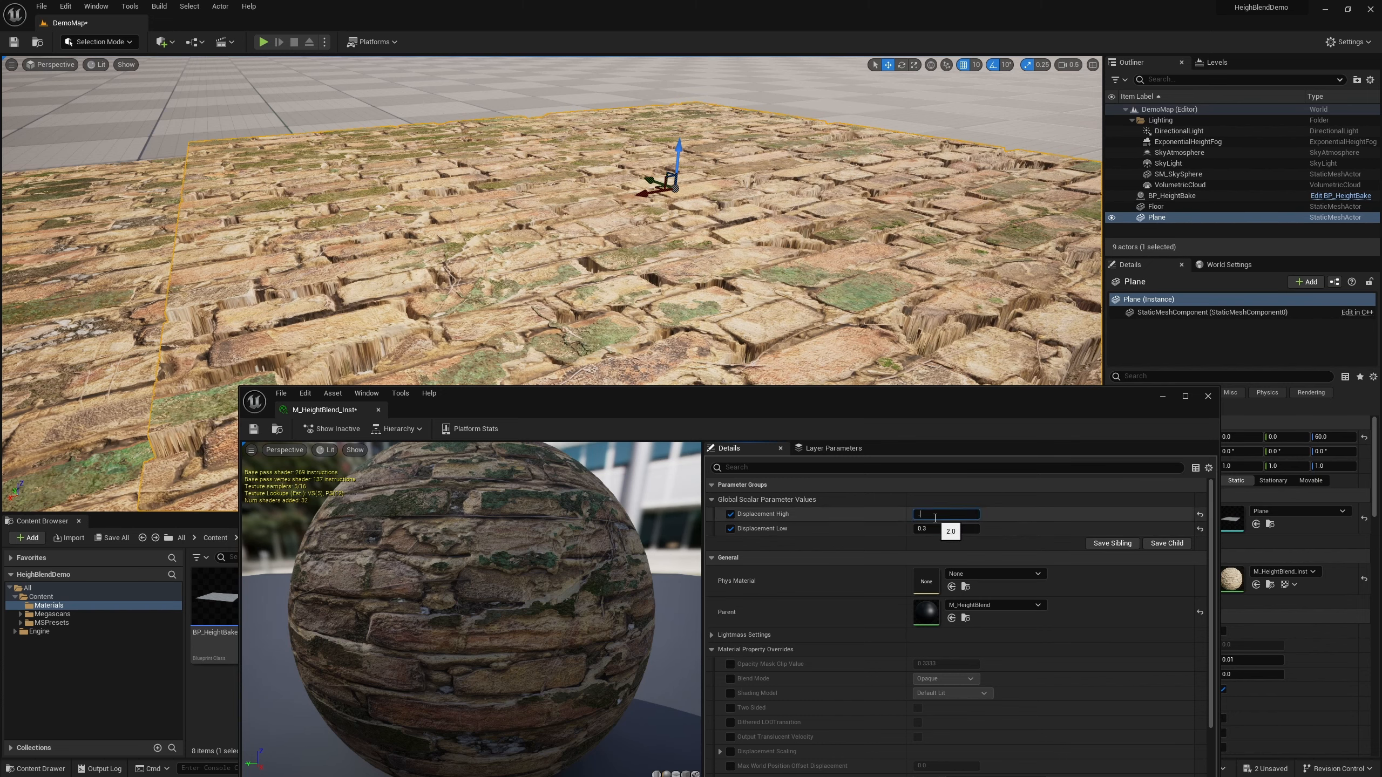
type("0.6")
key("Return")
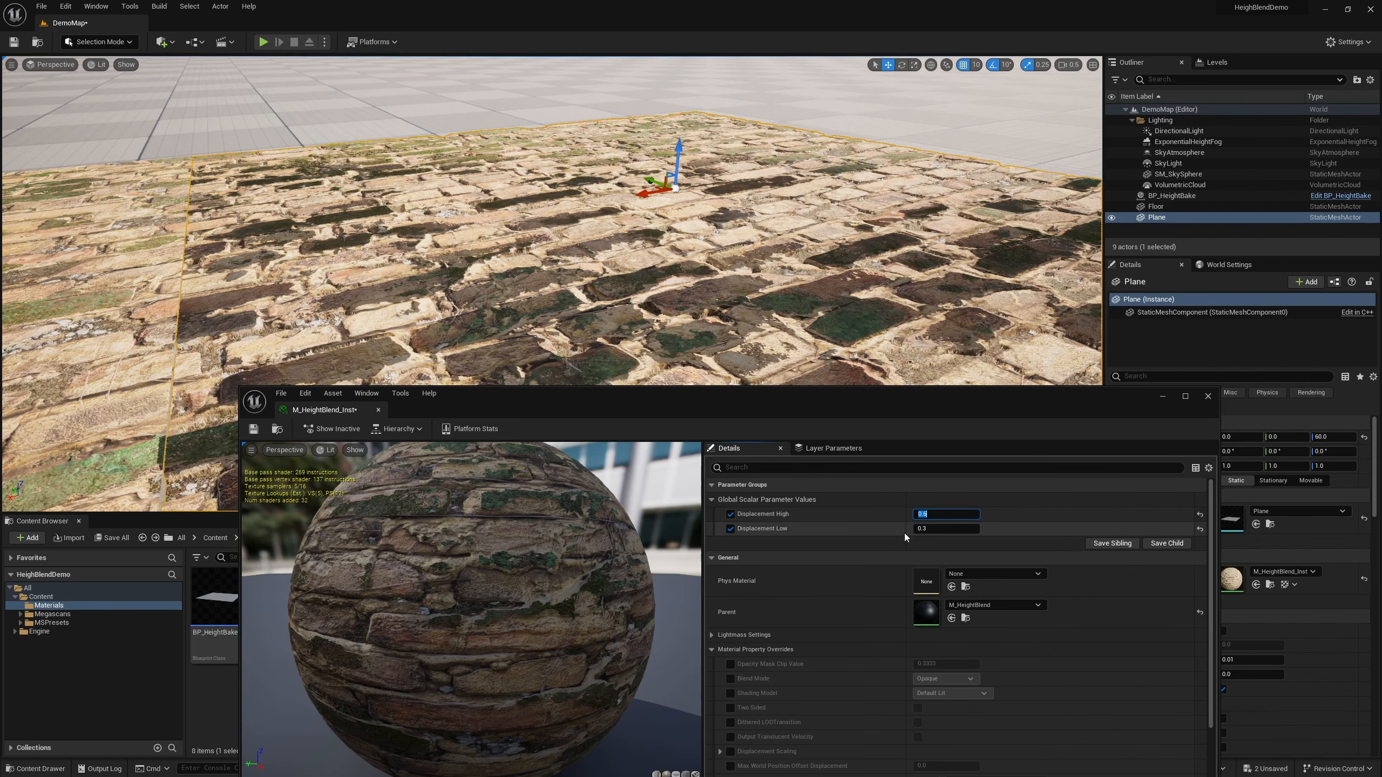
- Examine the displaced cobblestone surface of the plane from near and far in the level viewport
left_click(915, 278)
right_click_drag(412, 340, 329, 348)
key("s")
key("w")
key("s")
key("w")
key("d")
key("s")
key("w")
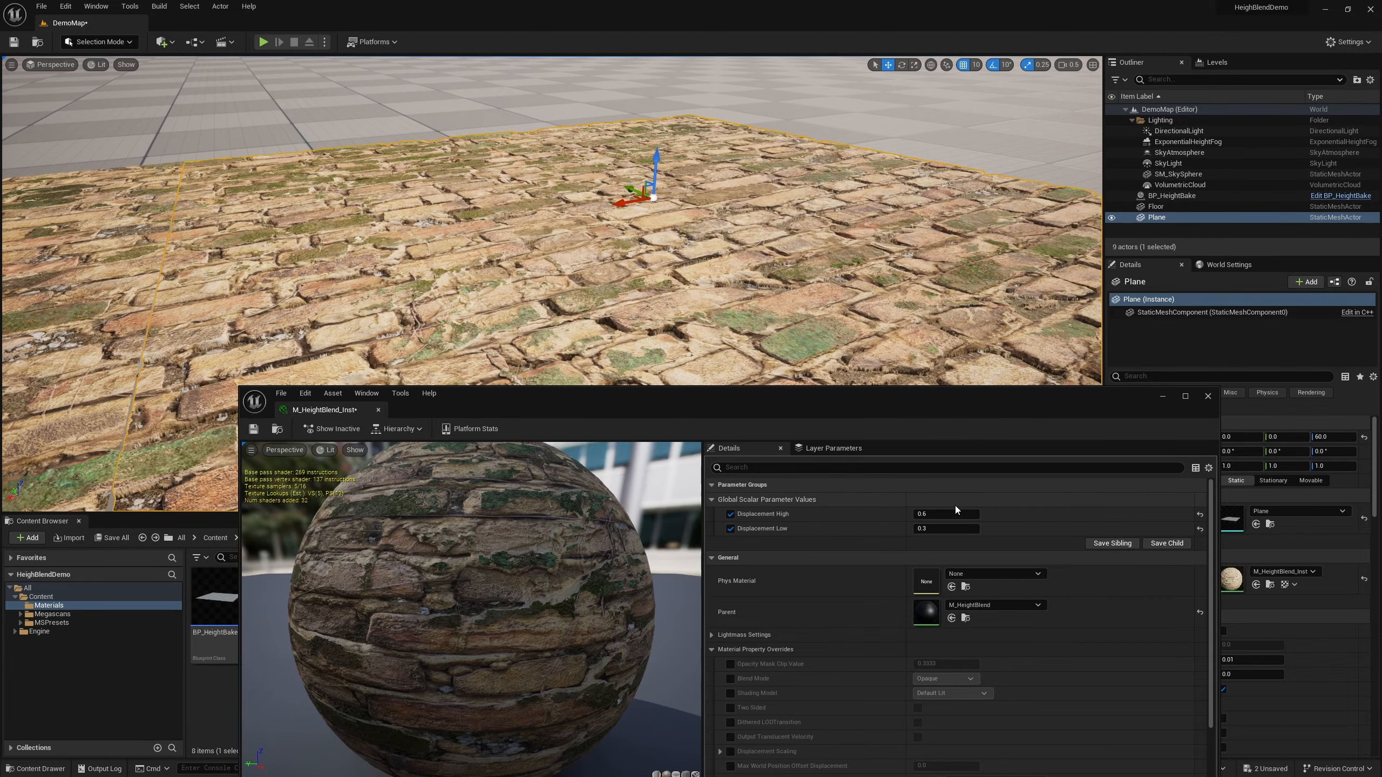
- Set the instance's Displacement High parameter to 1
left_click(920, 514)
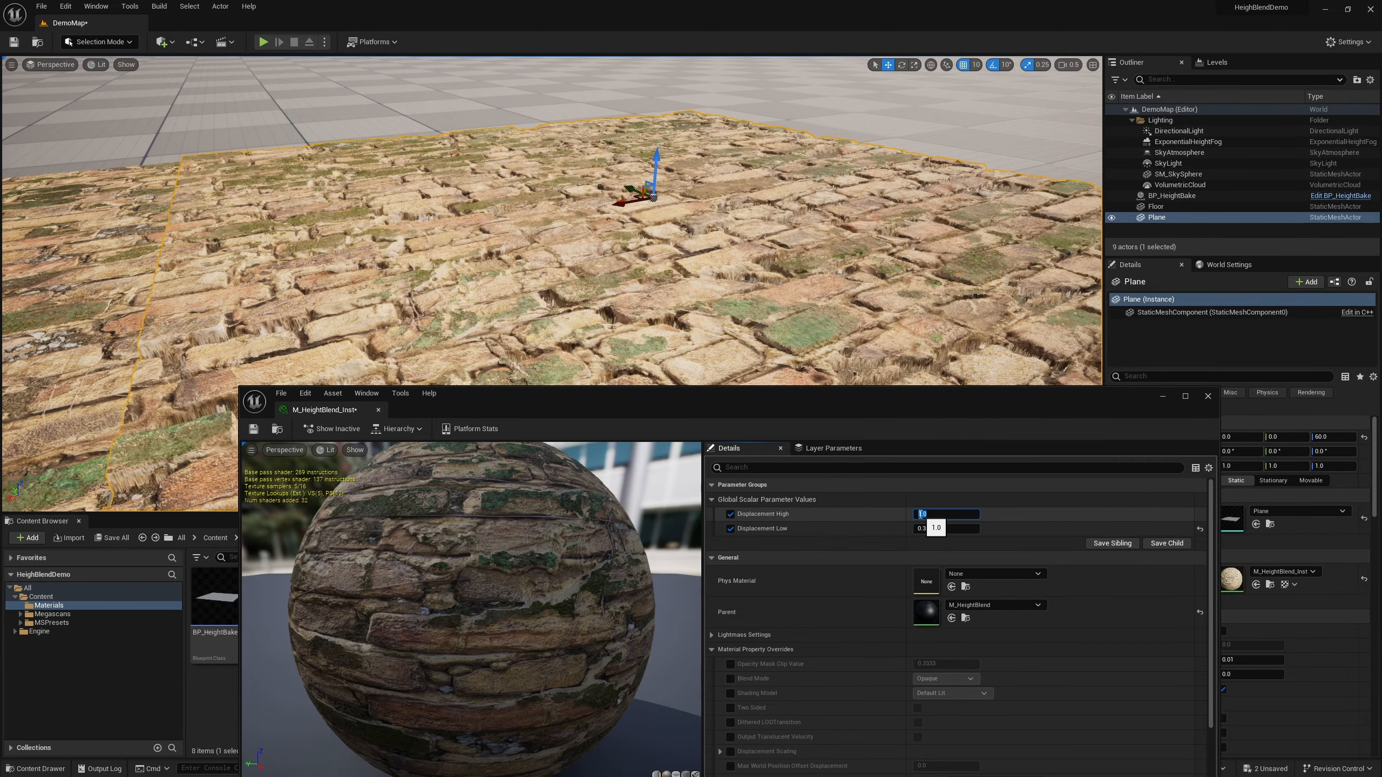
- Set the material instance's Displacement Low parameter to 0 and Displacement High to 10
left_click(928, 529)
type("0")
key("Return")
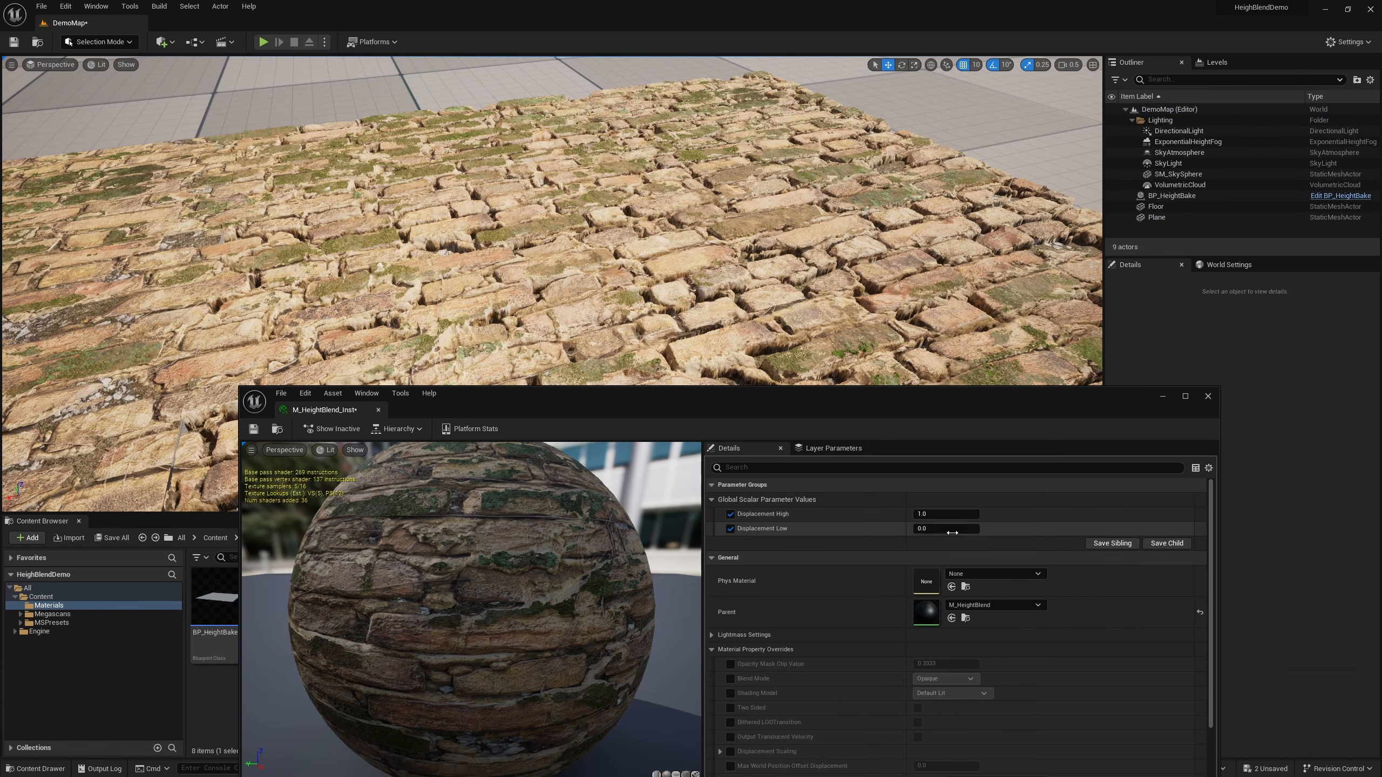
left_click(913, 514)
type("10")
key("Return")
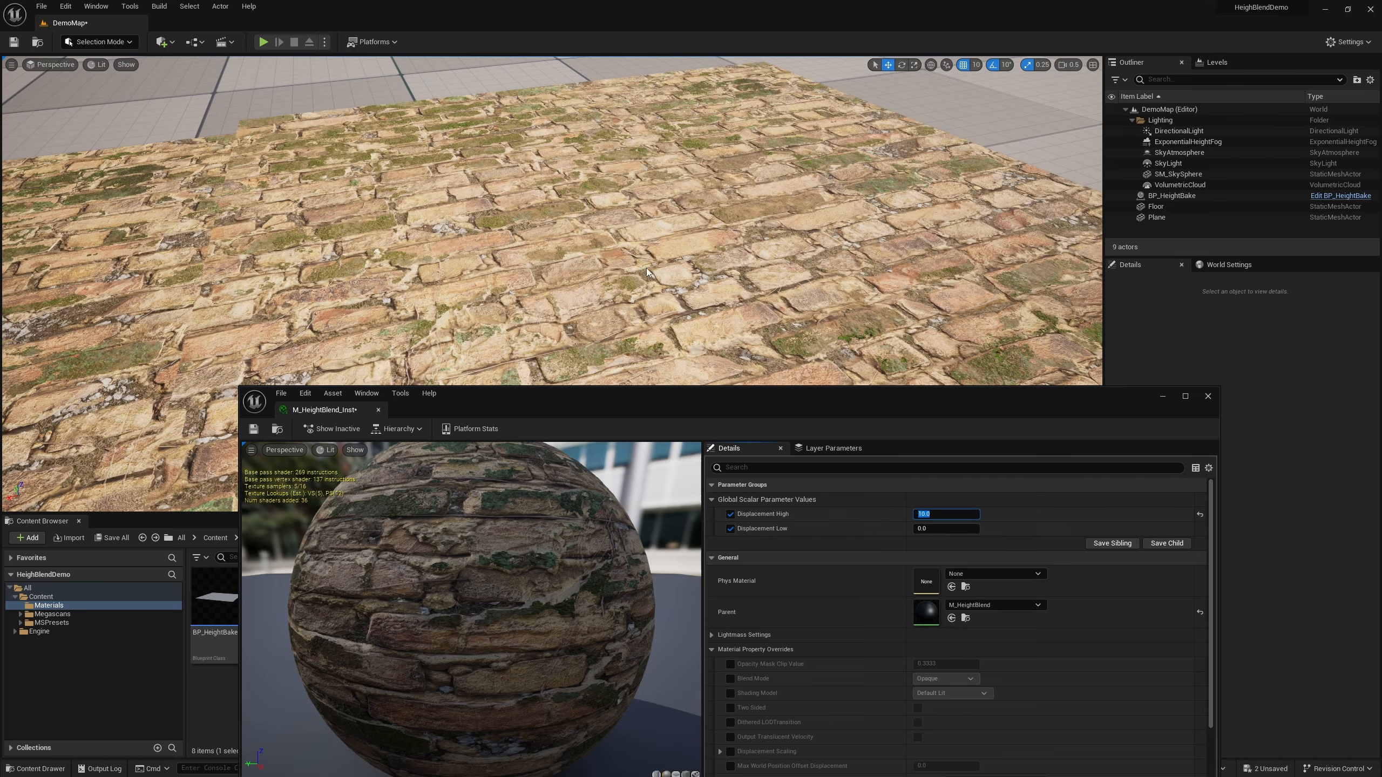
- Try Displacement High at 1 and at 0.5 in the instance while comparing the plane's surface relief
right_click_drag(686, 316, 639, 263)
key("w")
key("s")
key("d")
key("e")
key("w")
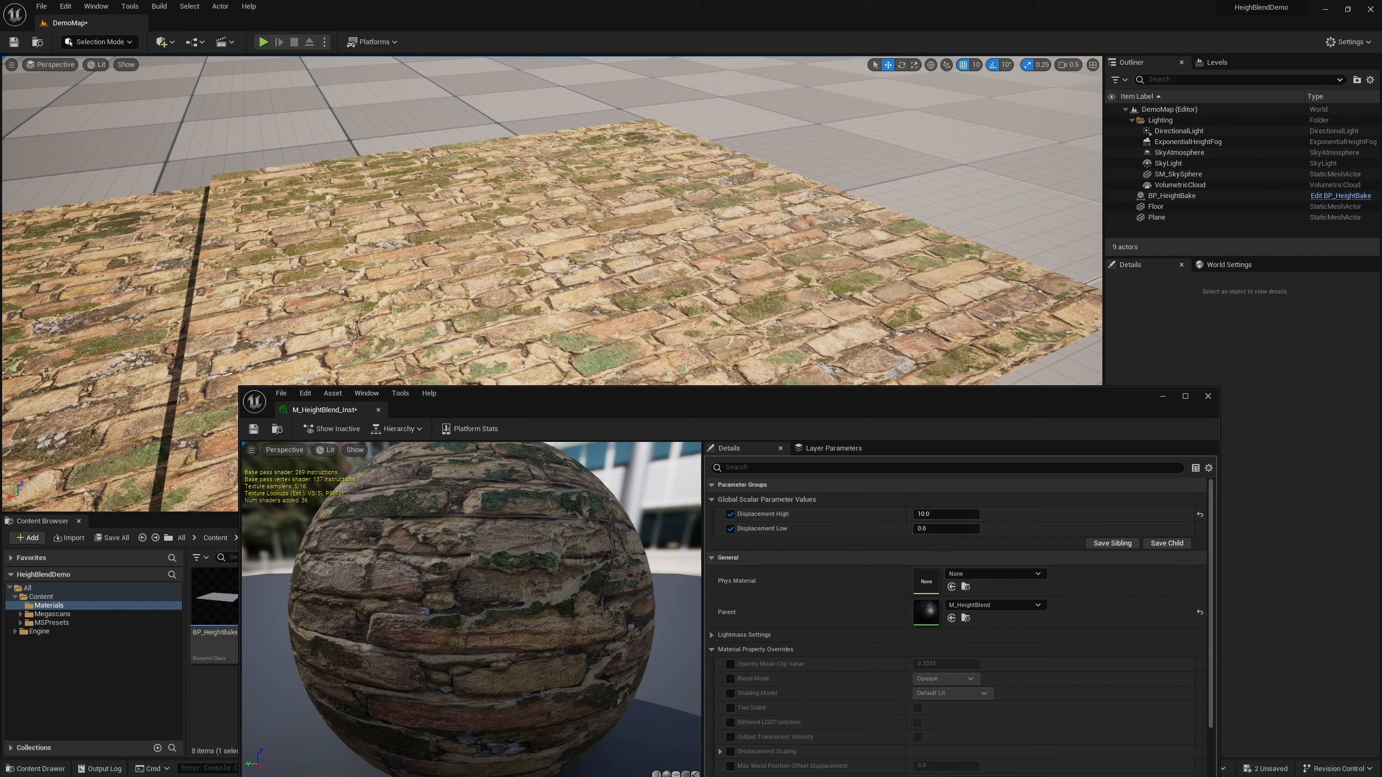
left_click(923, 513)
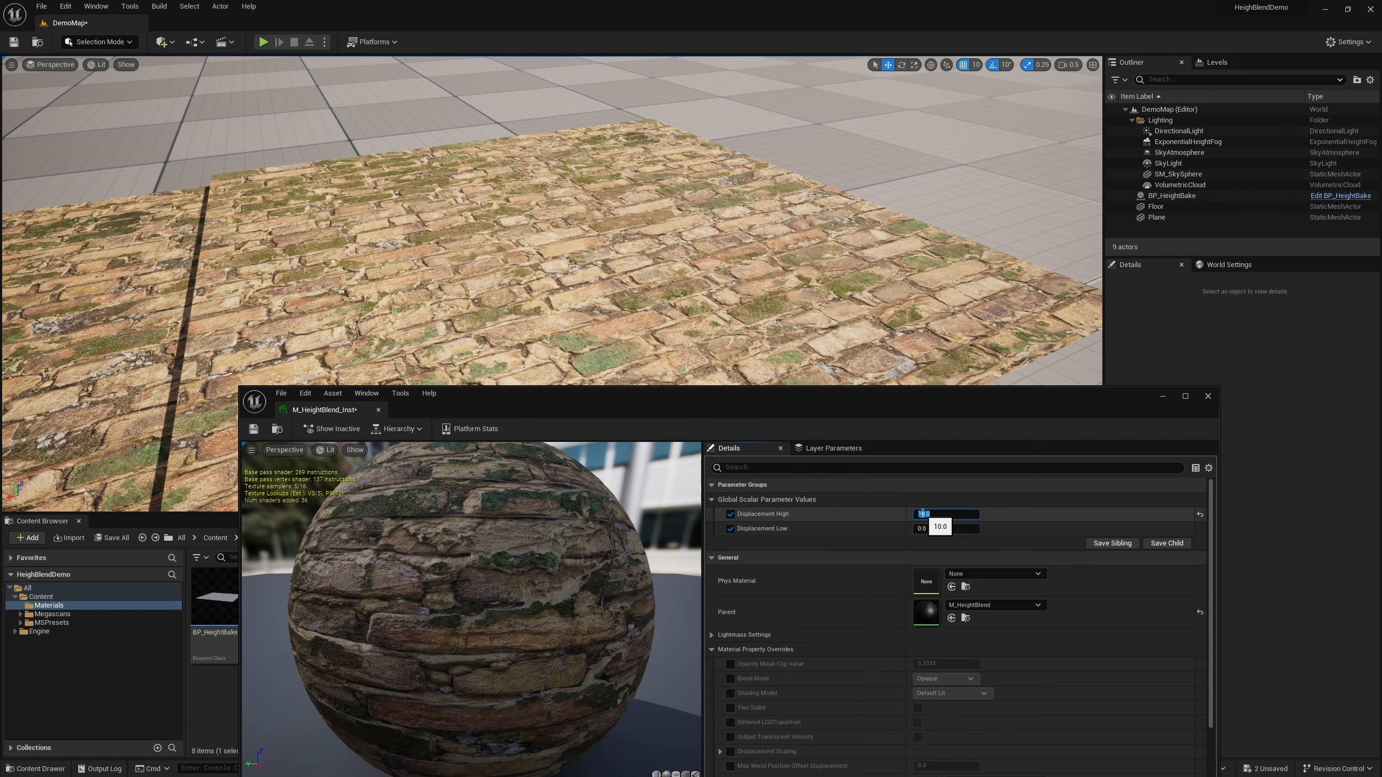
type("1")
key("Return")
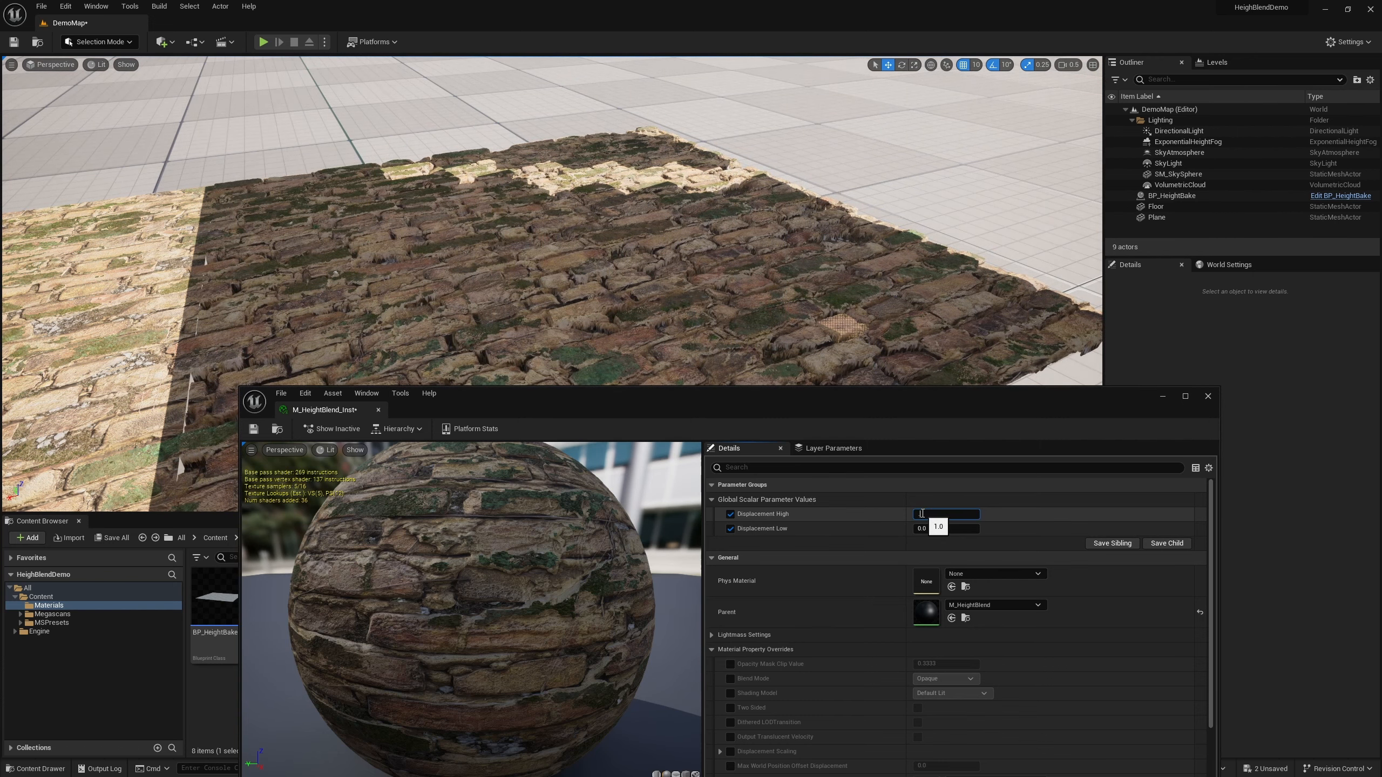
type("0.5")
key("Return")
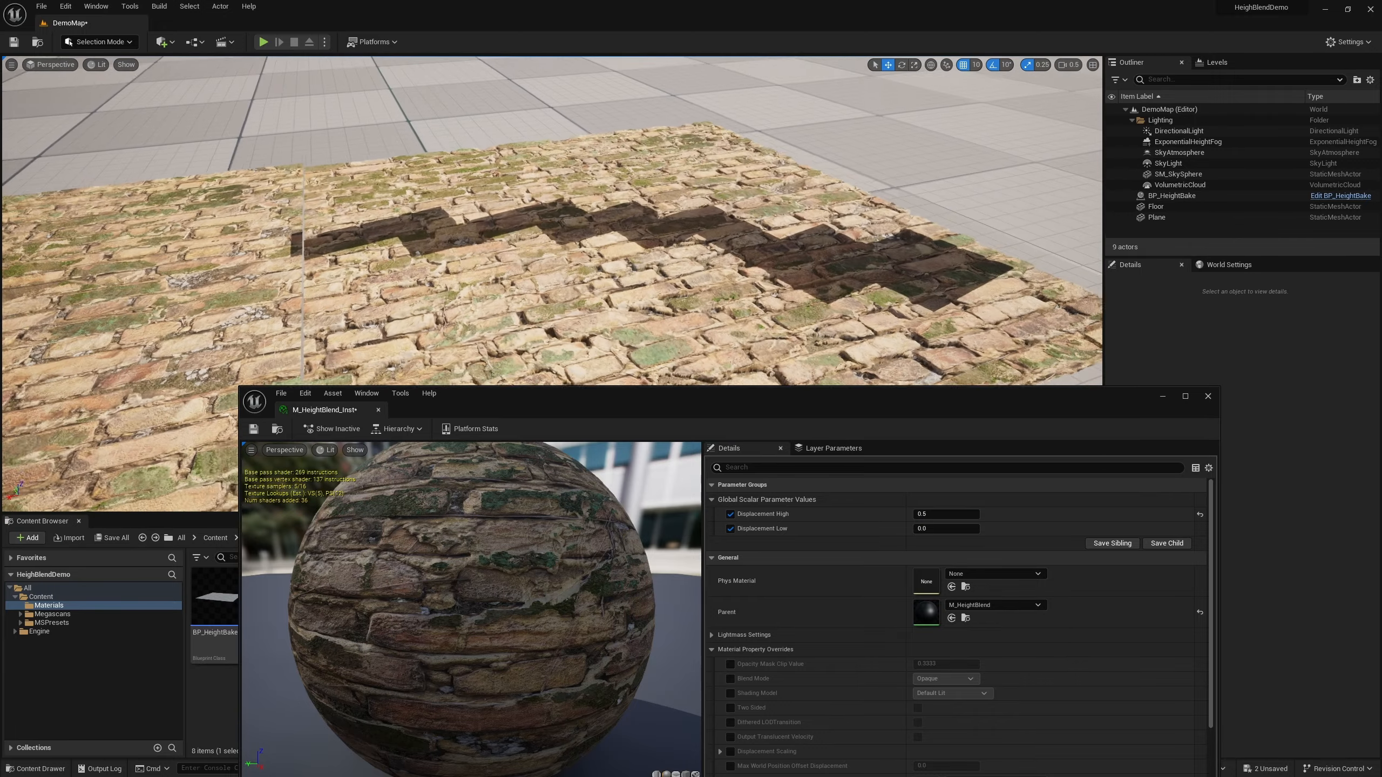
- Set the instance's Displacement High parameter back to 1
mouse_move(598, 245)
right_mouse_down()
mouse_move(599, 217)
mouse_move(607, 245)
right_mouse_up()
left_click(924, 515)
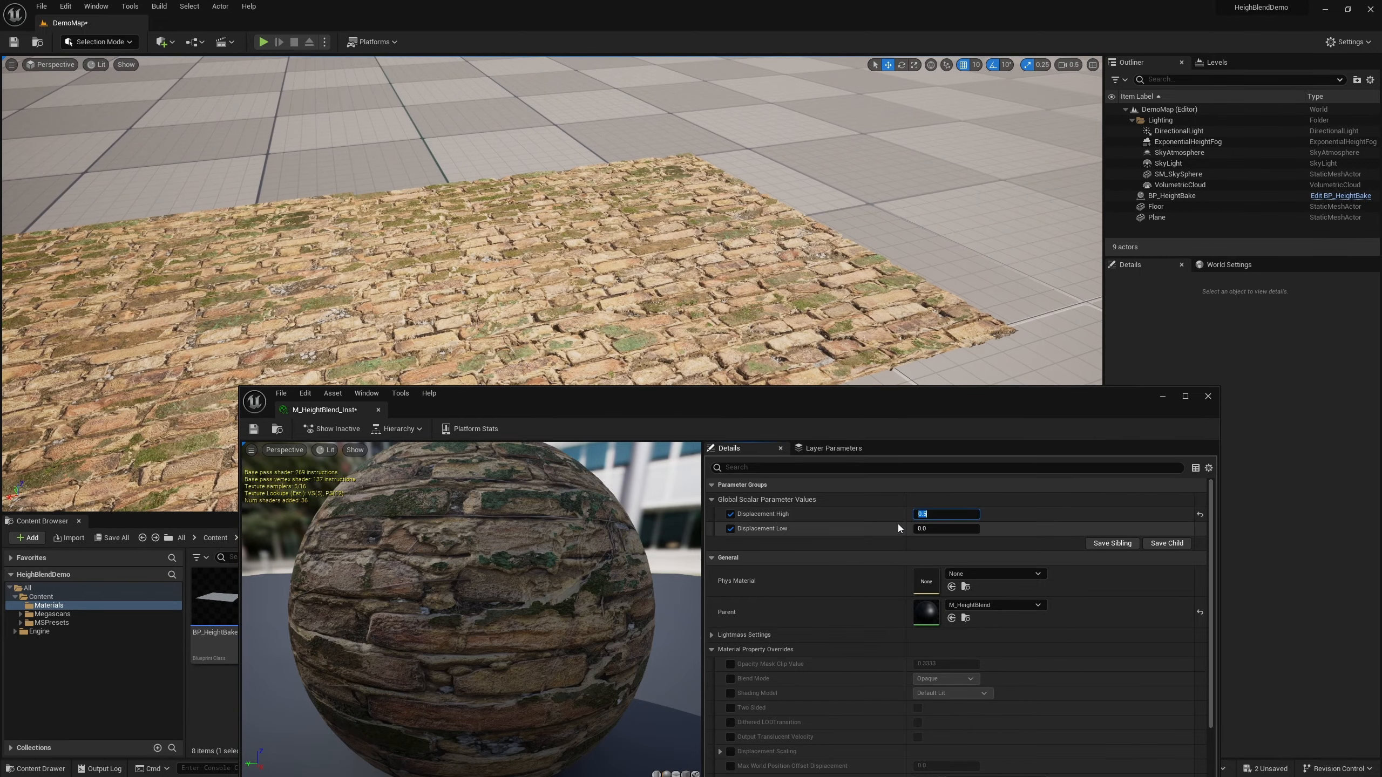
type("1")
key("Return")
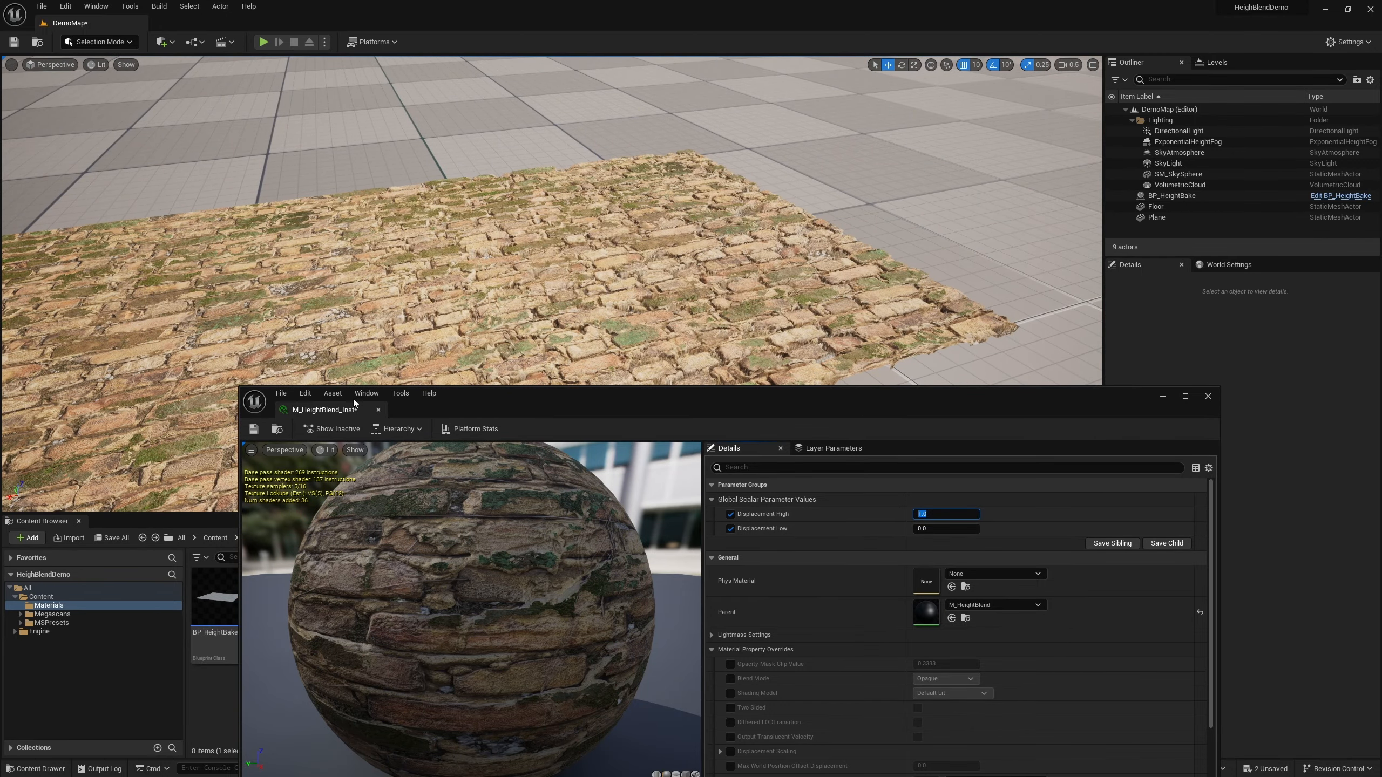
- In the parent material M_HeightBlend, set the Nanite displacement Magnitude to 40
left_click_drag(617, 408, 704, 356)
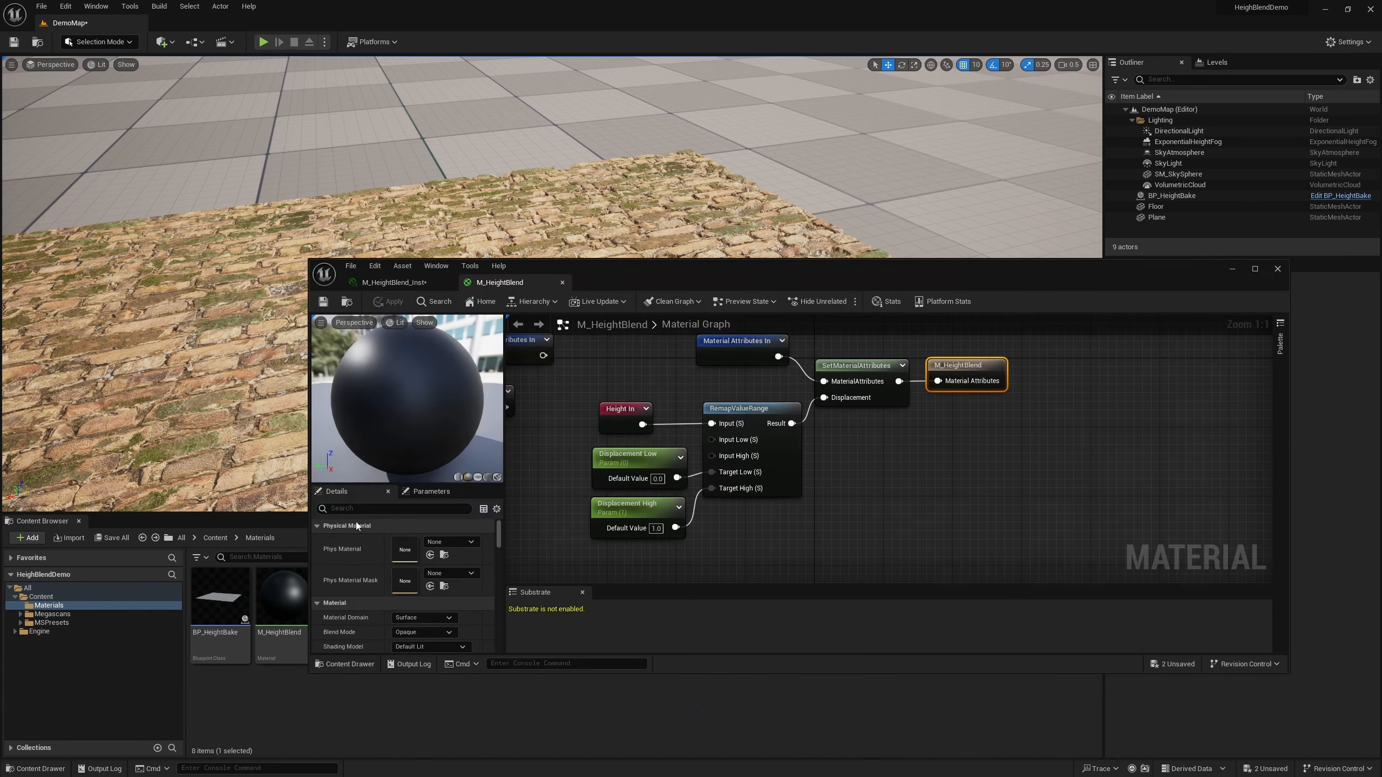
scroll(361, 574, "down", 6)
scroll(361, 574, "down", 5)
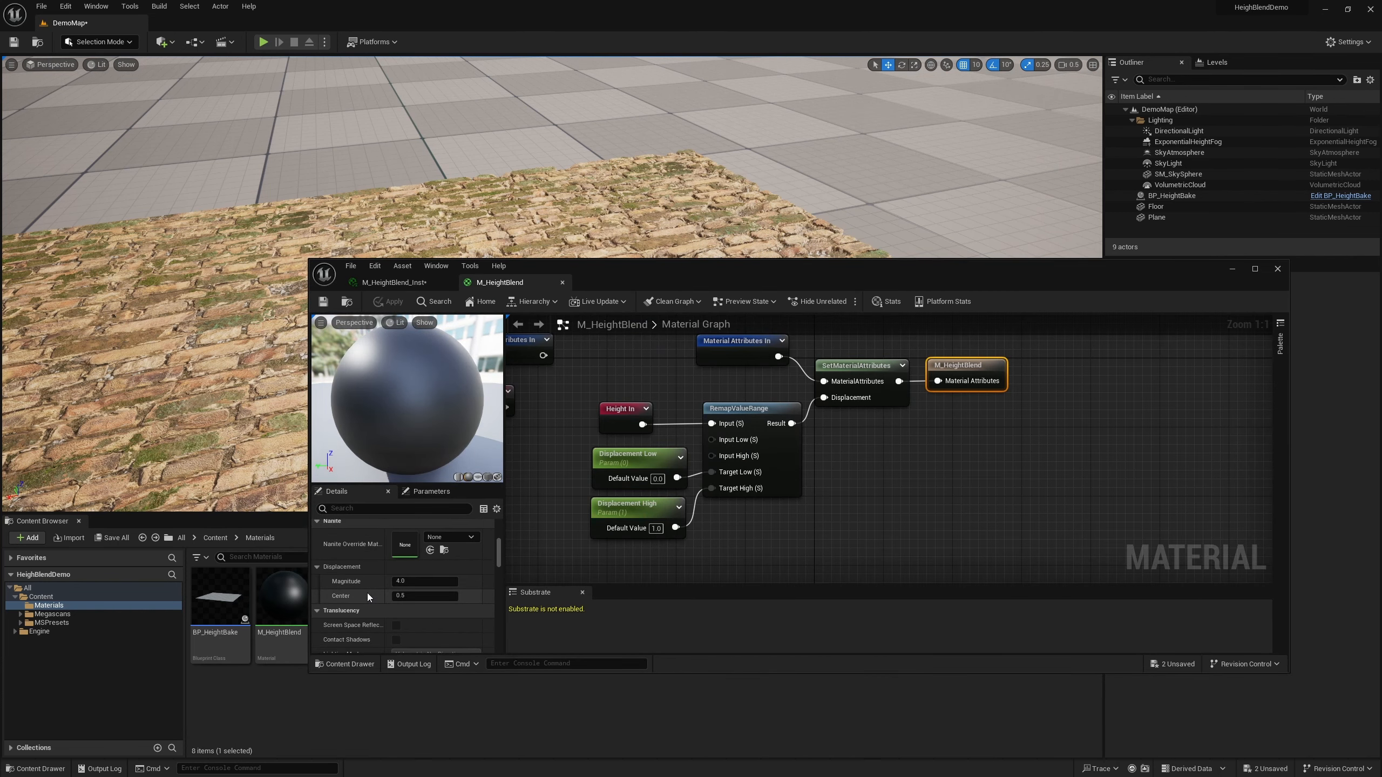
left_click(426, 581)
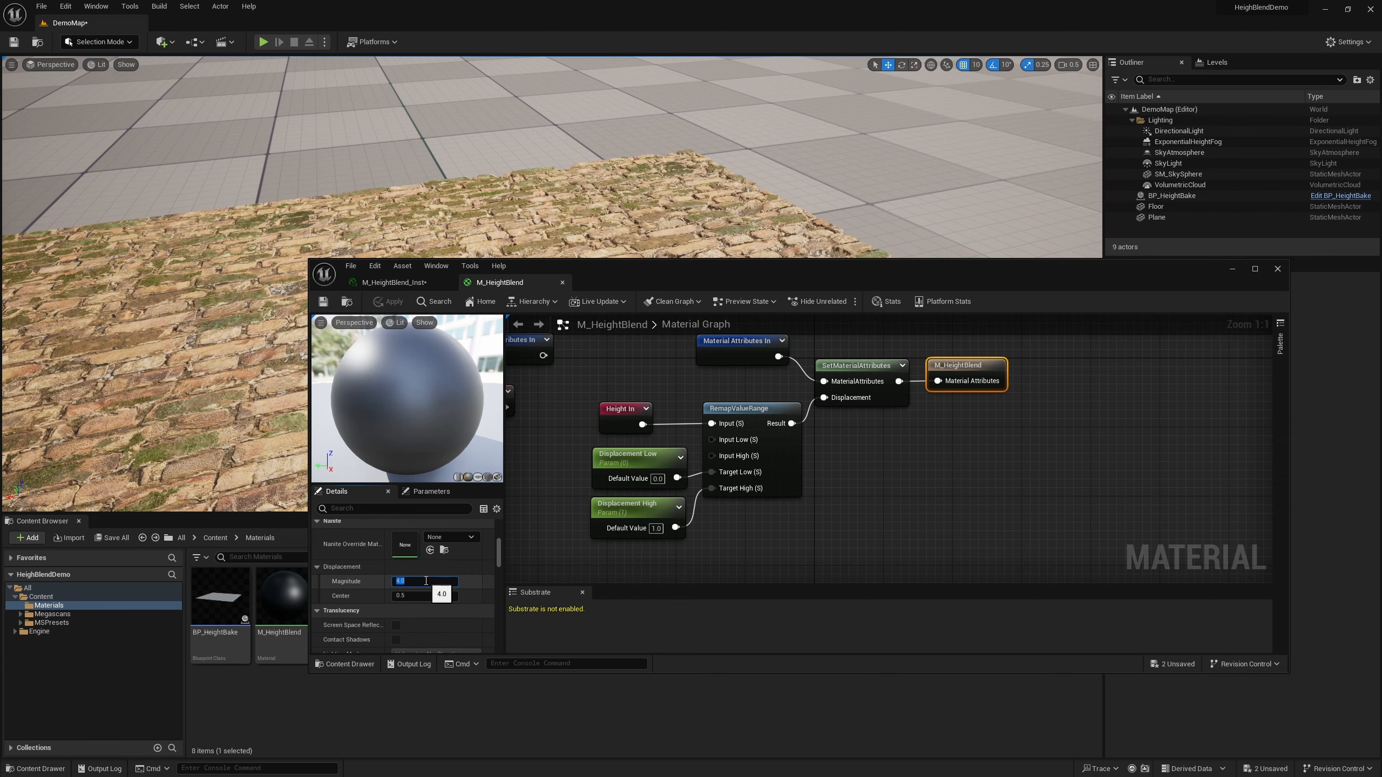
type("40")
key("Return")
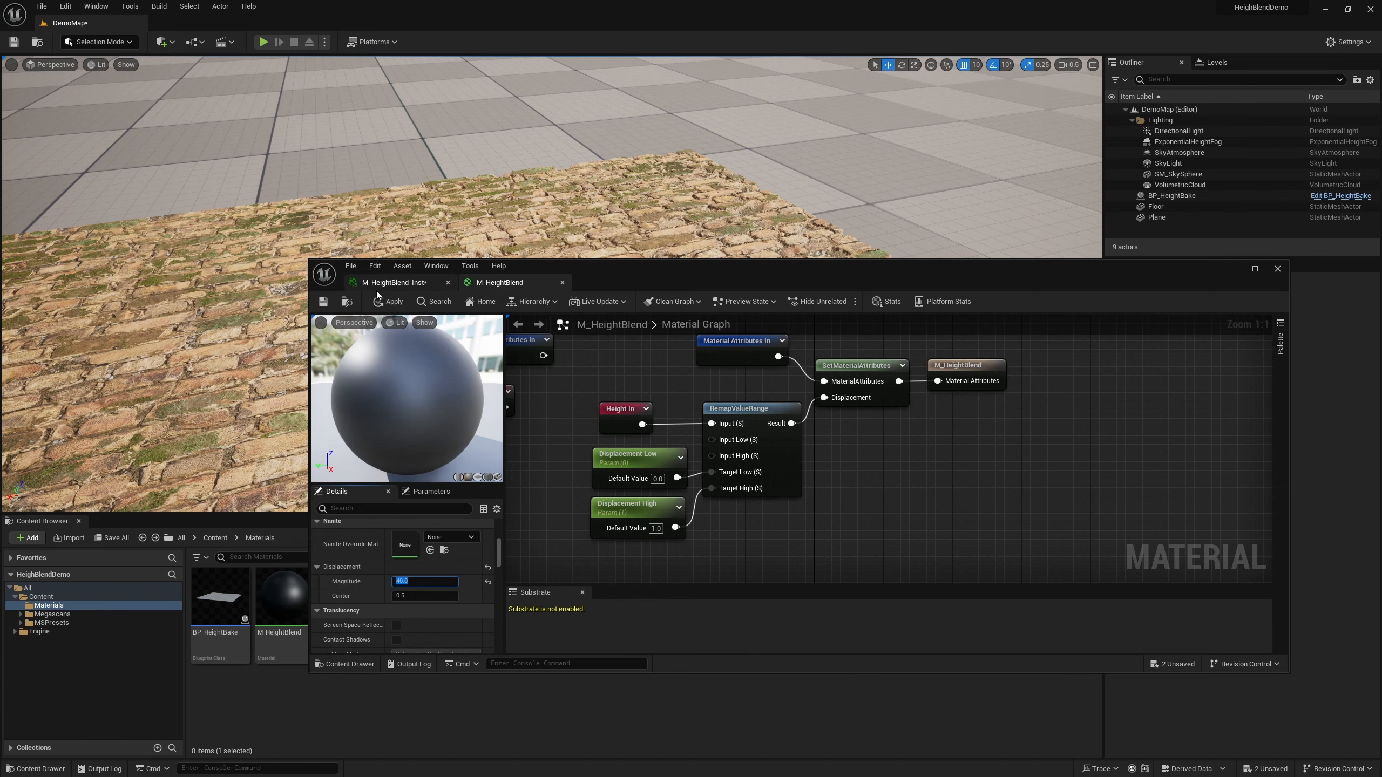
- In M_HeightBlend_Inst, set Displacement High to 0.6 and Displacement Low to 0.4
left_click(342, 374)
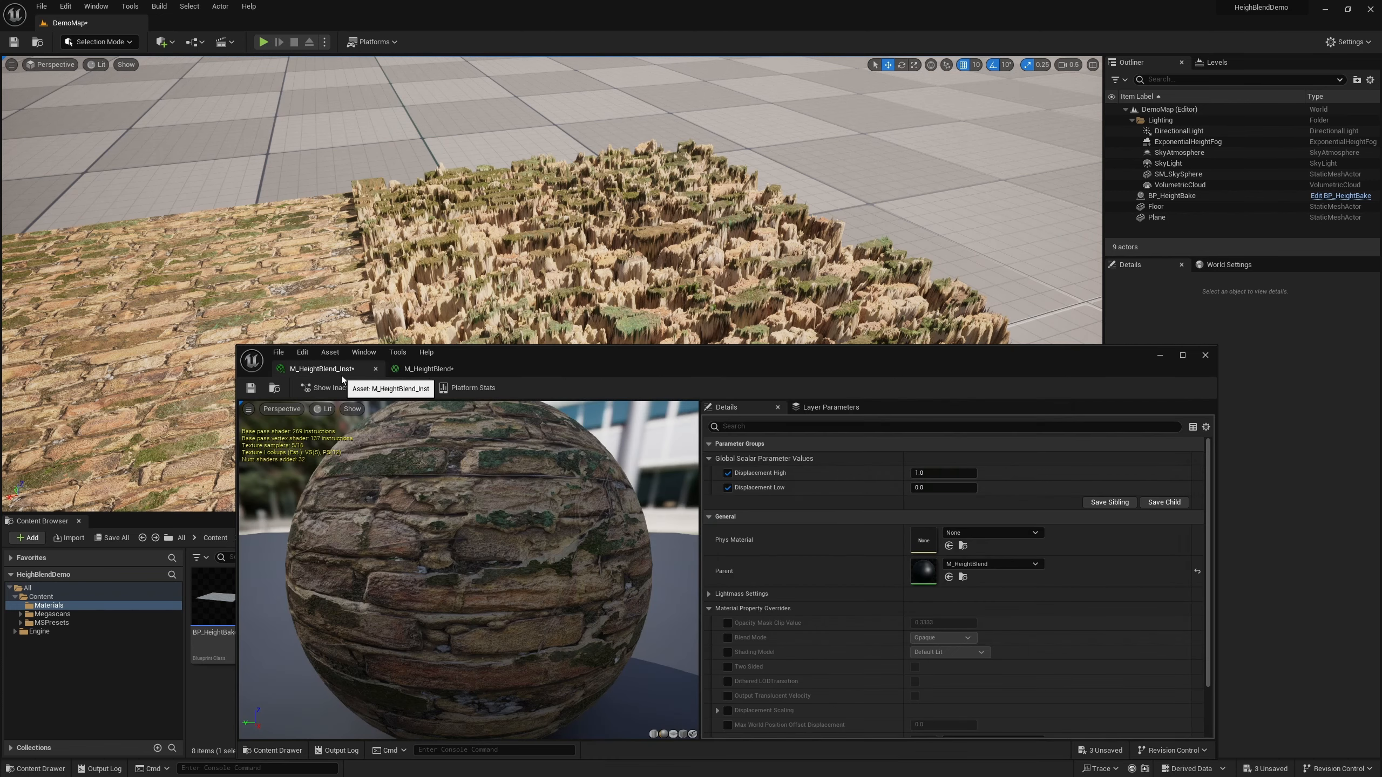
left_click(923, 474)
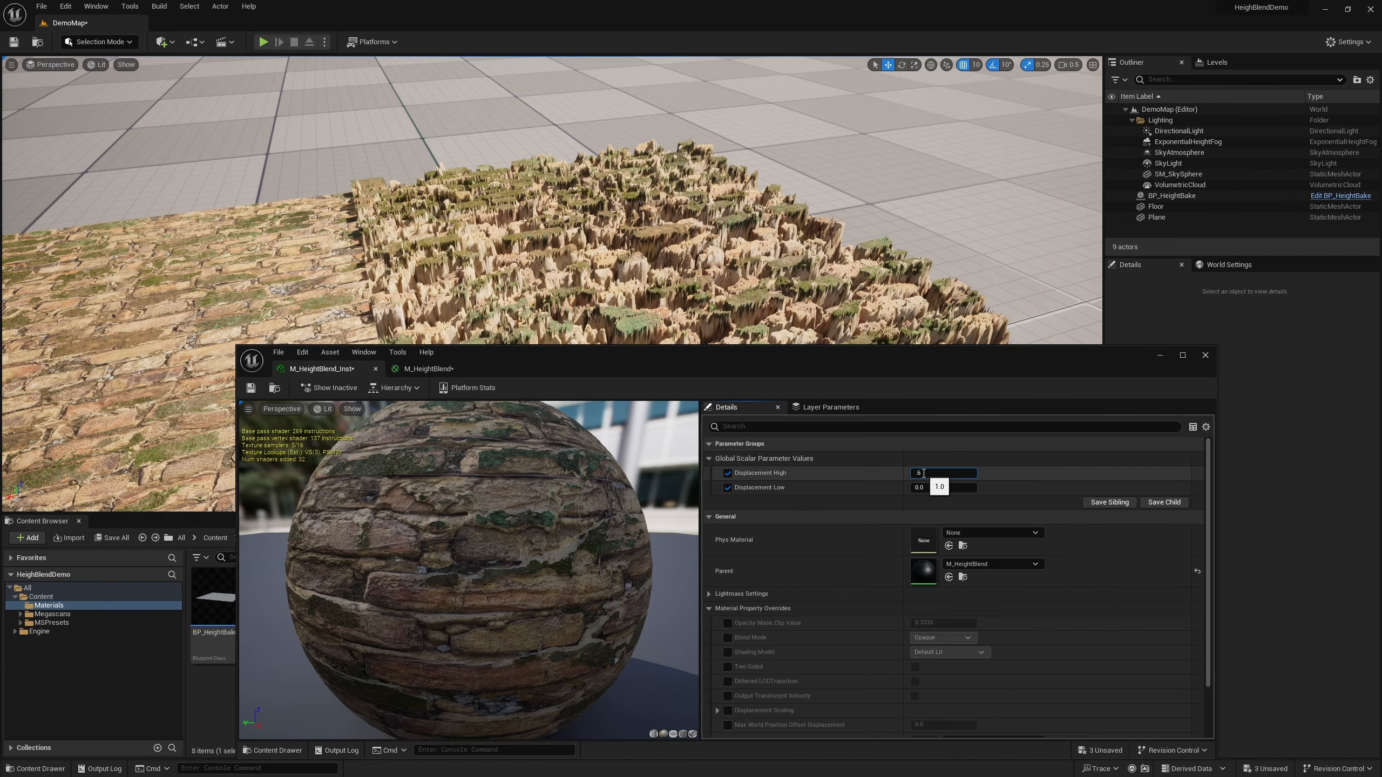
type(".6")
key("Return")
type(".4")
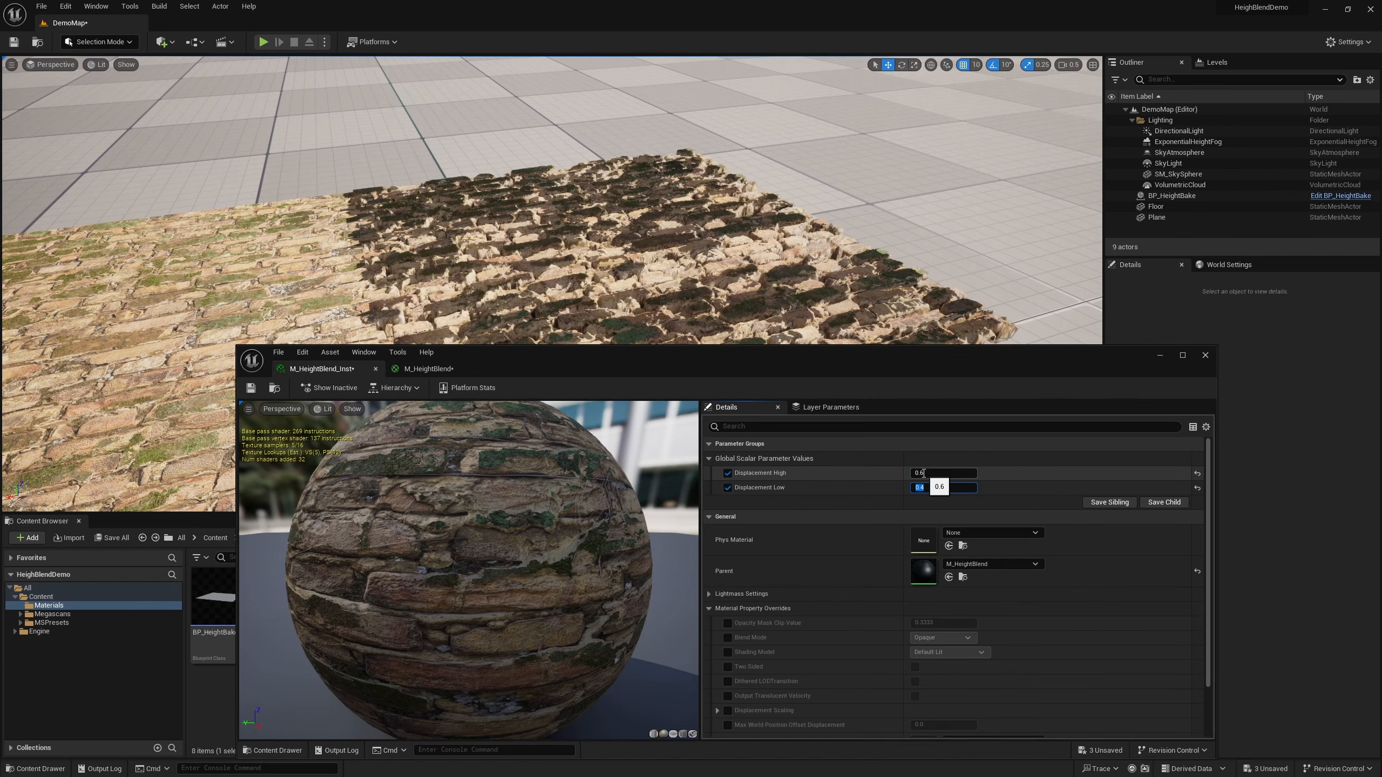
key("Return")
- Narrow the instance's displacement range by setting Displacement Low to 0.45 and Displacement High to 0.55
right_click_drag(707, 245, 767, 261)
left_click(922, 488)
type(".45")
key("Return")
key("shift+Tab")
type(".55")
key("Return")
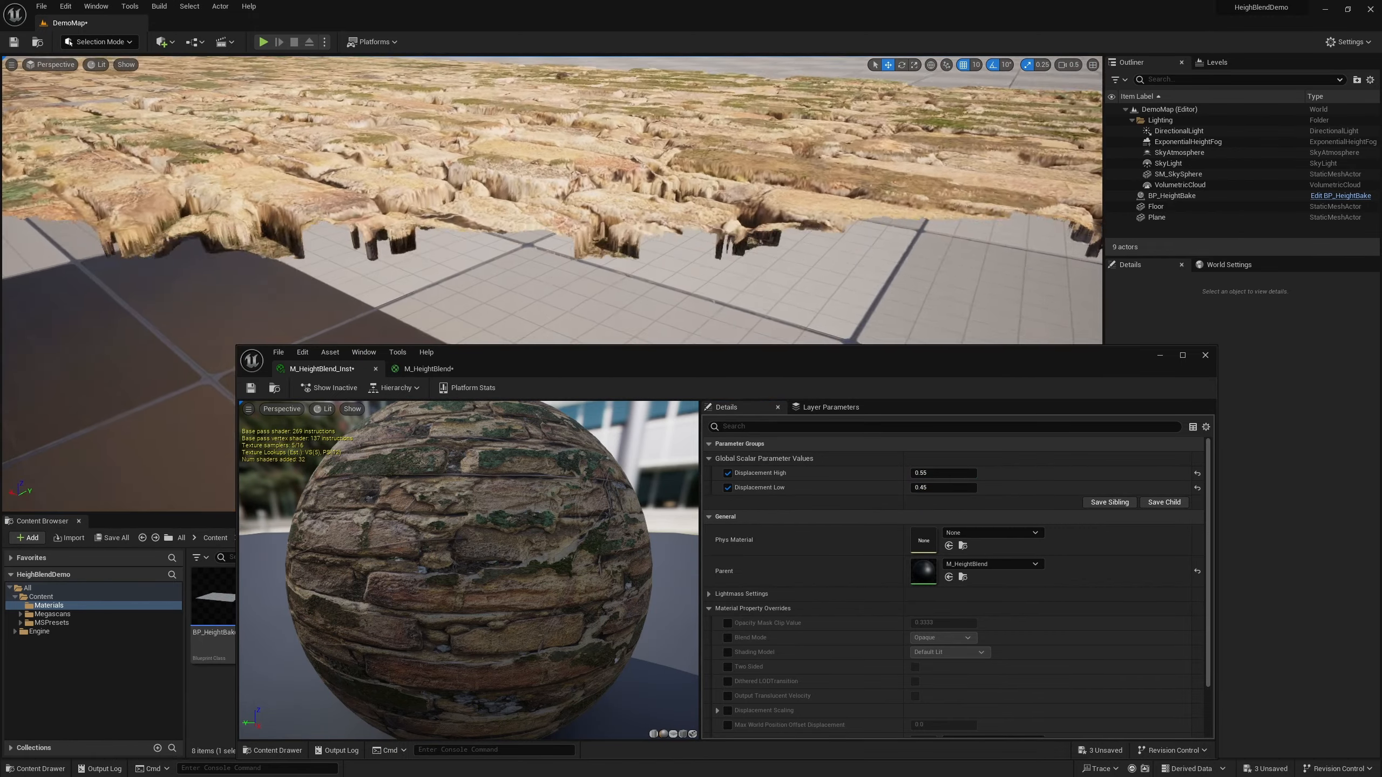
- Review the instance's Material Property Overrides and examine the displaced cobblestones from several angles in the level viewport
left_click_drag(965, 369, 875, 441)
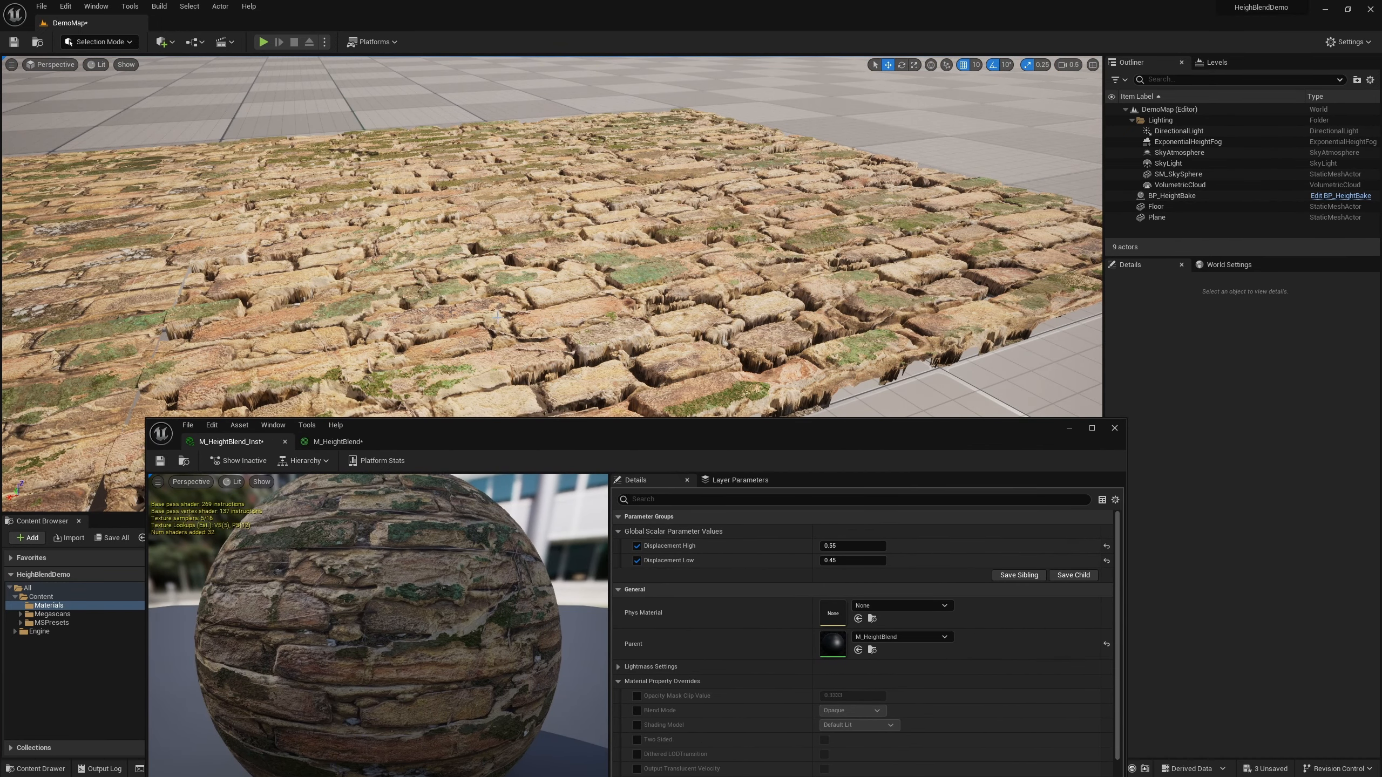
scroll(707, 642, "down", 2)
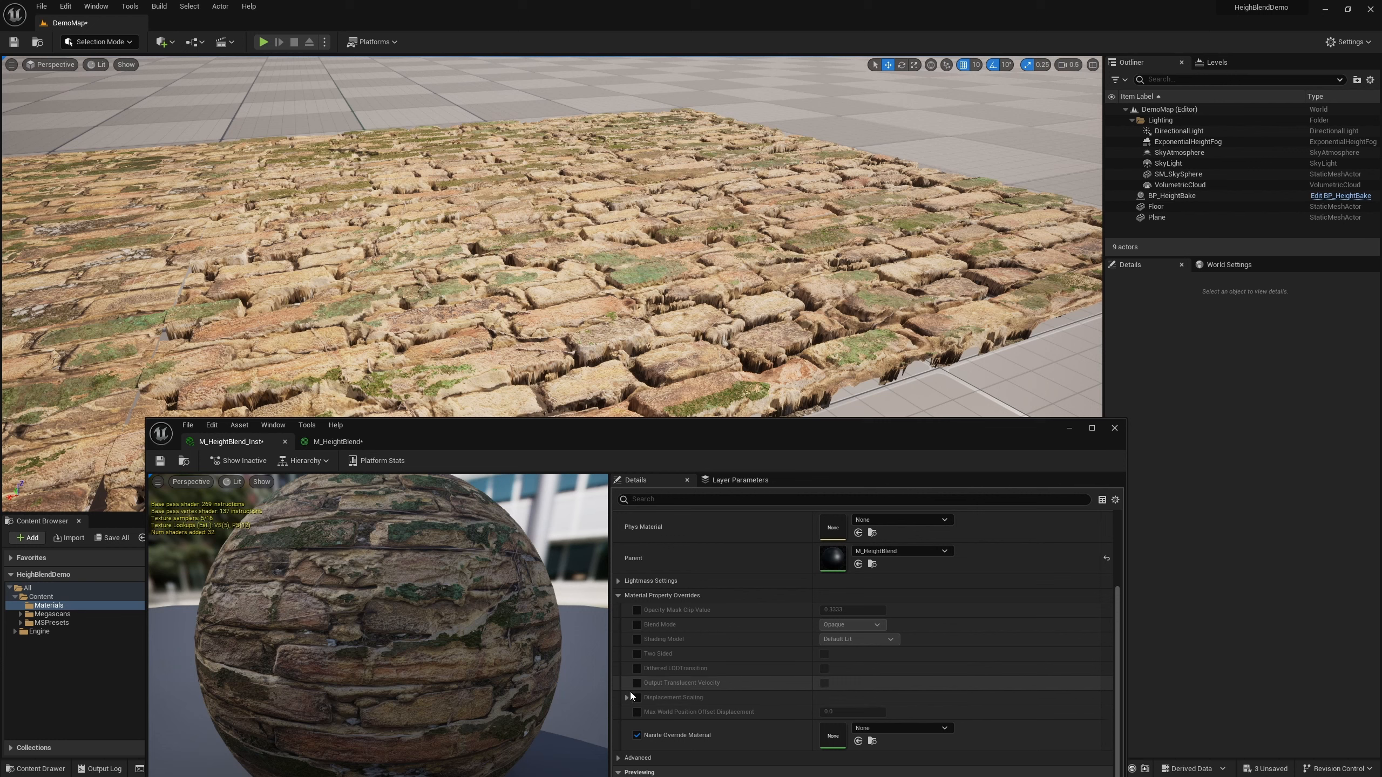
left_click(637, 734)
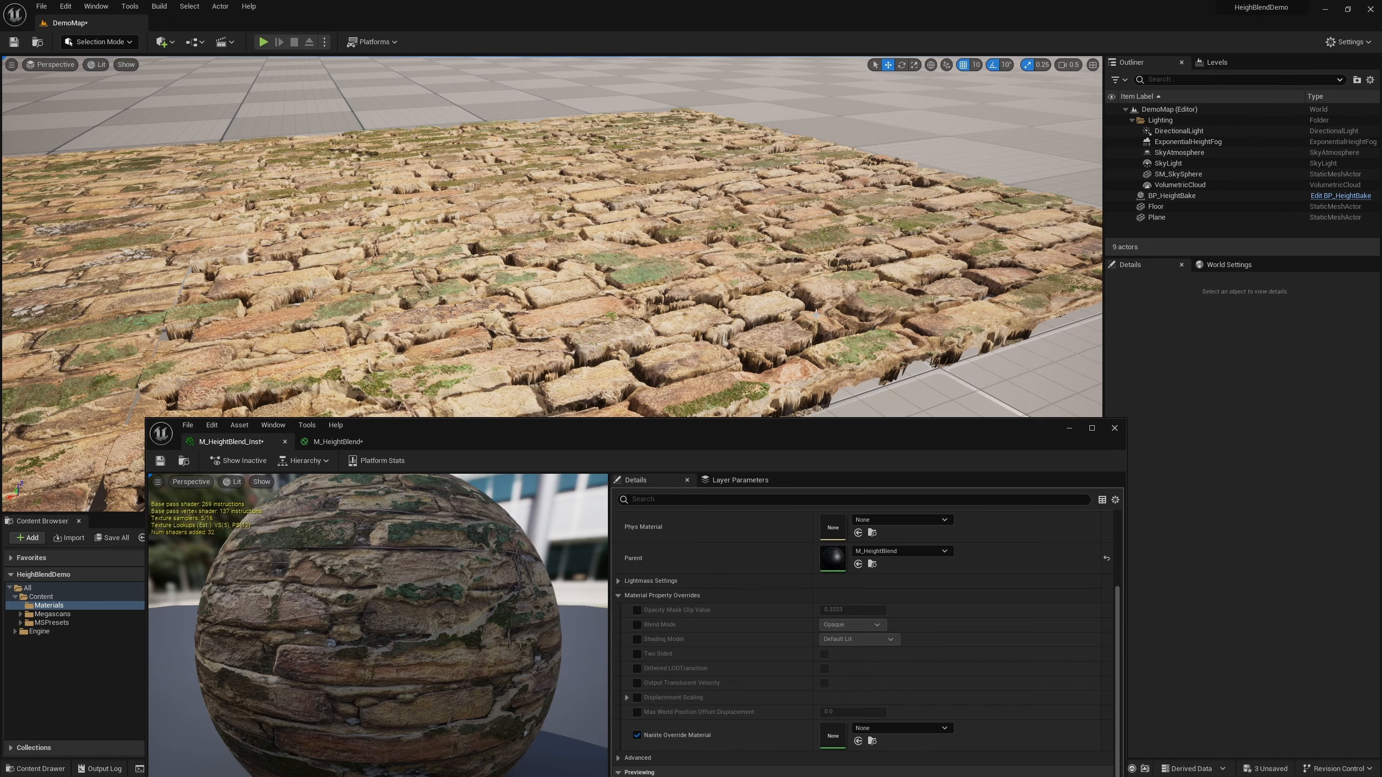
scroll(724, 541, "up", 2)
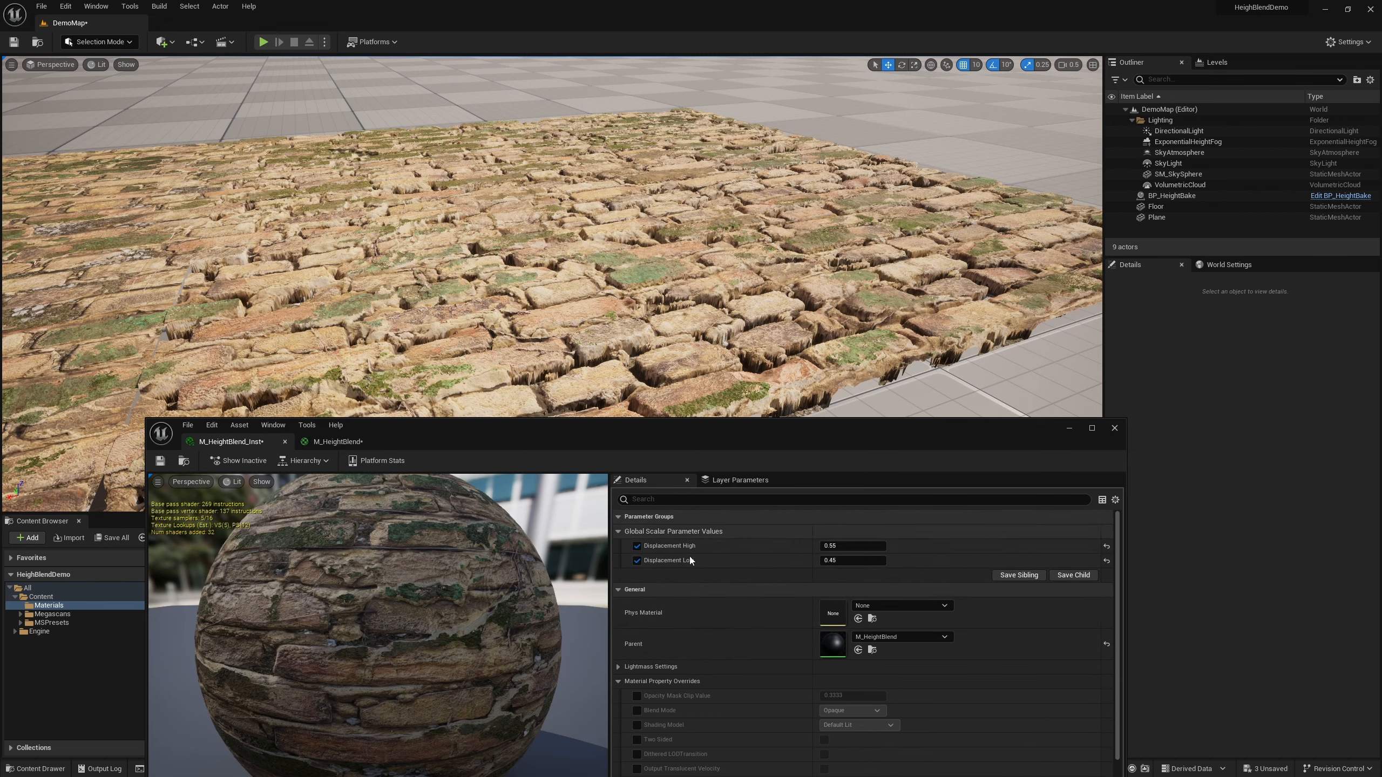
right_click_drag(670, 283, 854, 294)
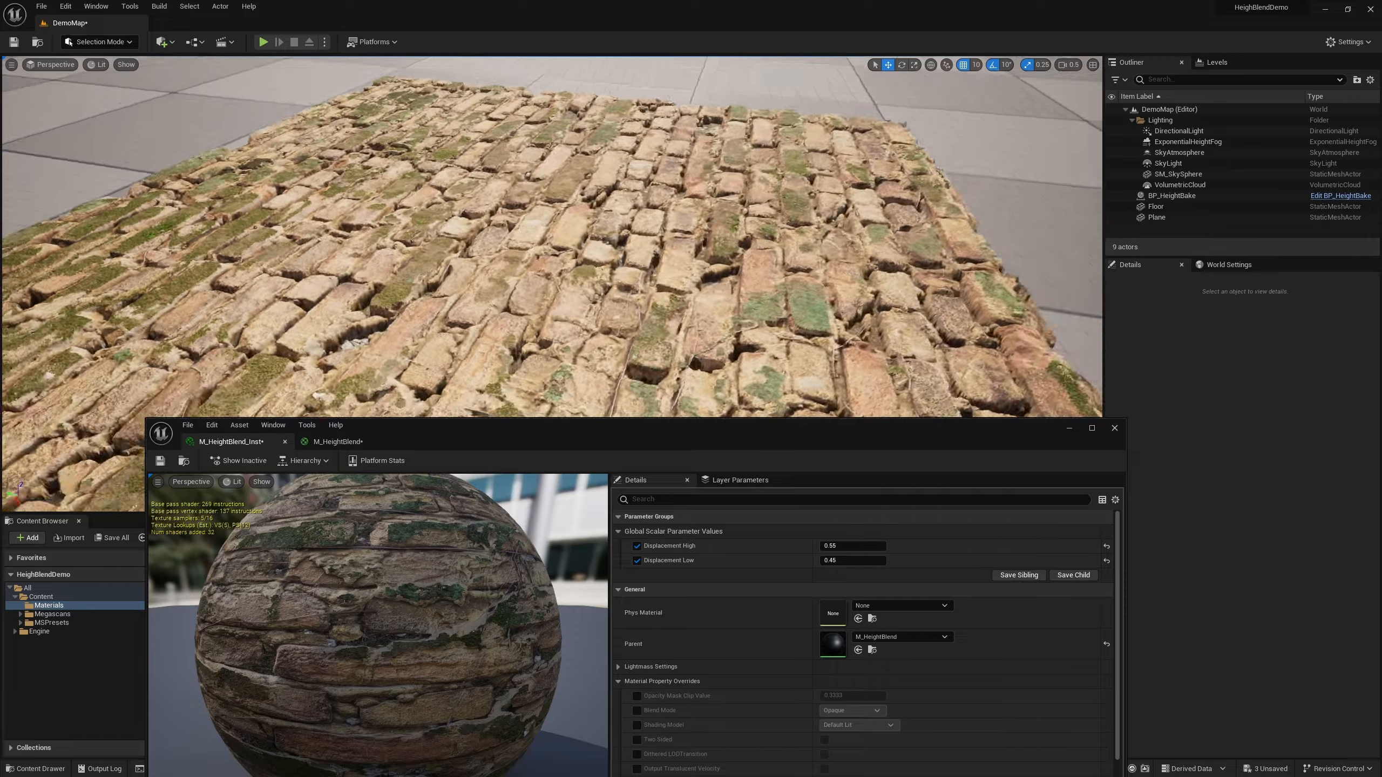
right_click_drag(550, 283, 837, 295)
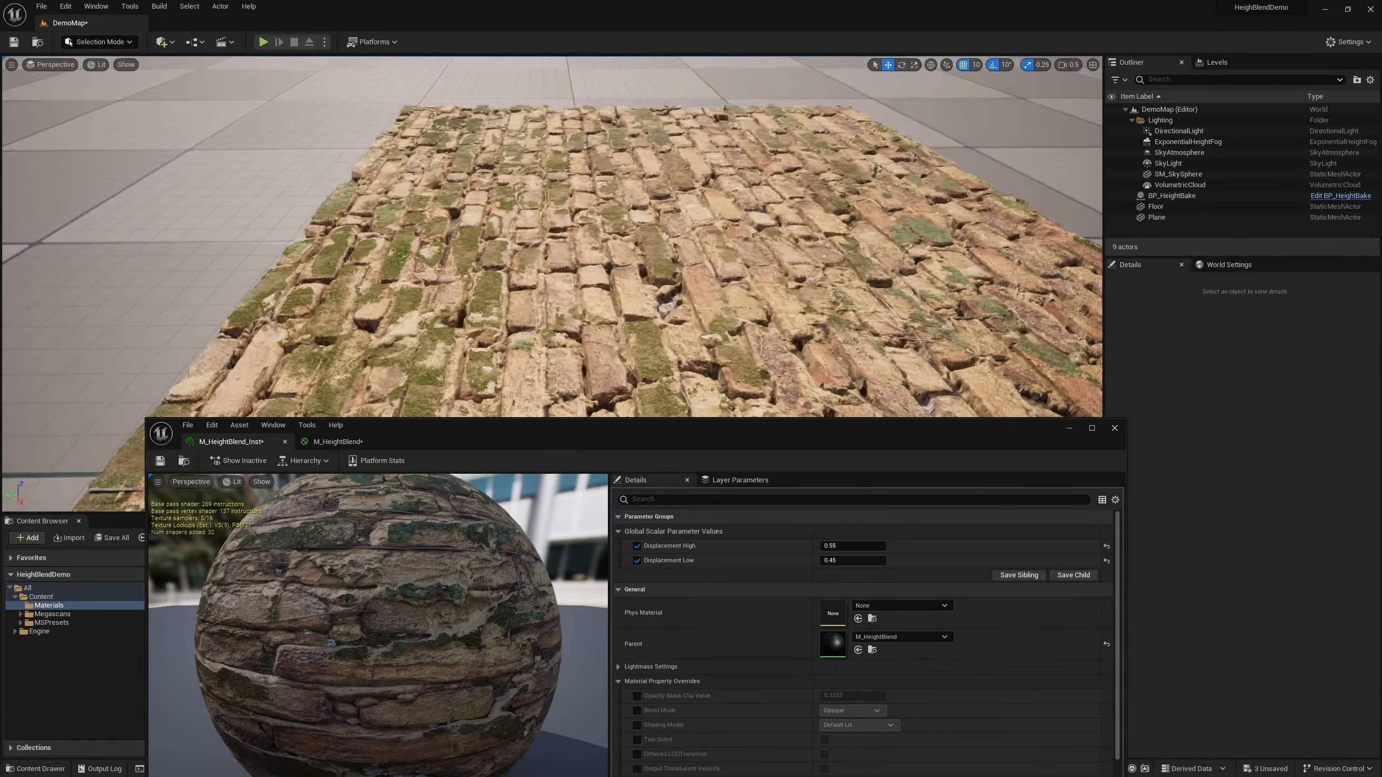
right_click_drag(653, 272, 768, 261)
- In the Moss layer's height blend settings, set Height High to 0.6 and Height Low to 0.2
left_click(736, 480)
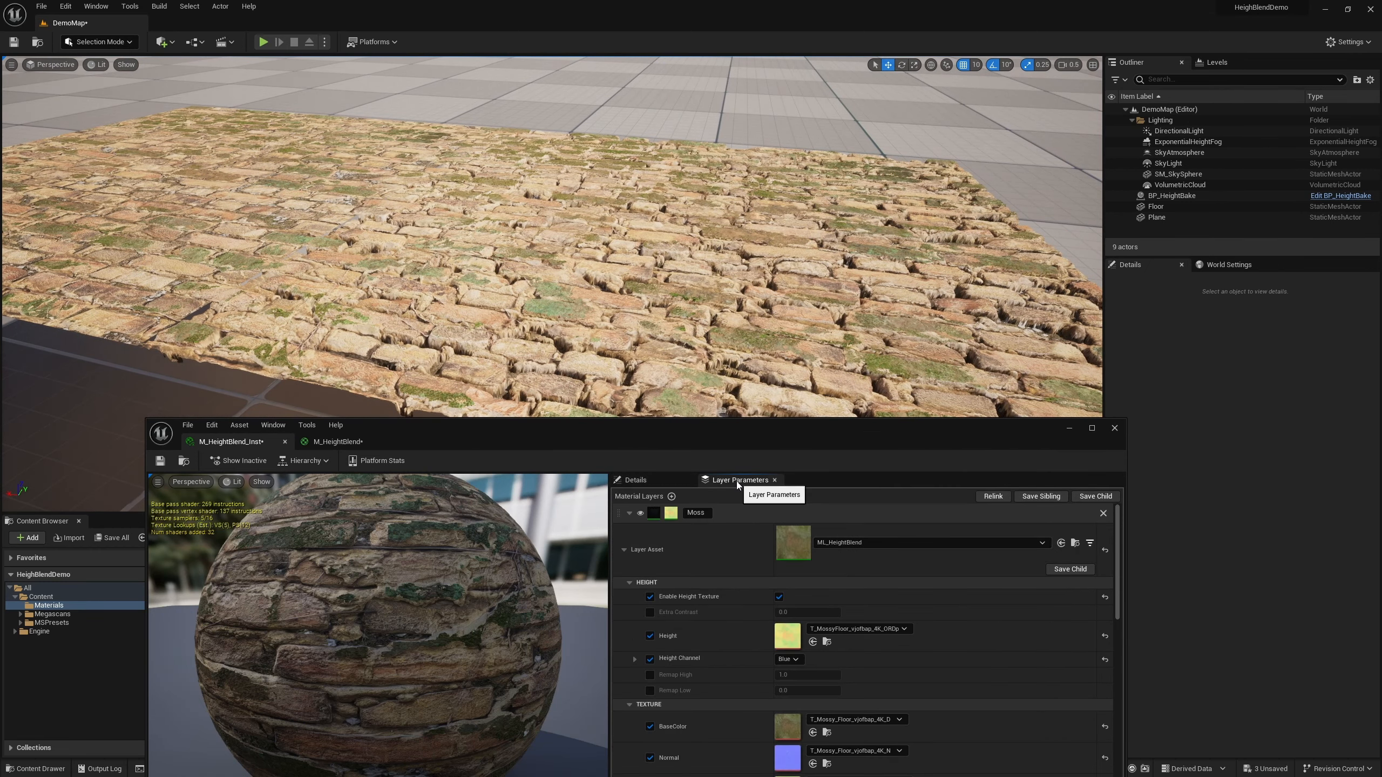
left_click(624, 549)
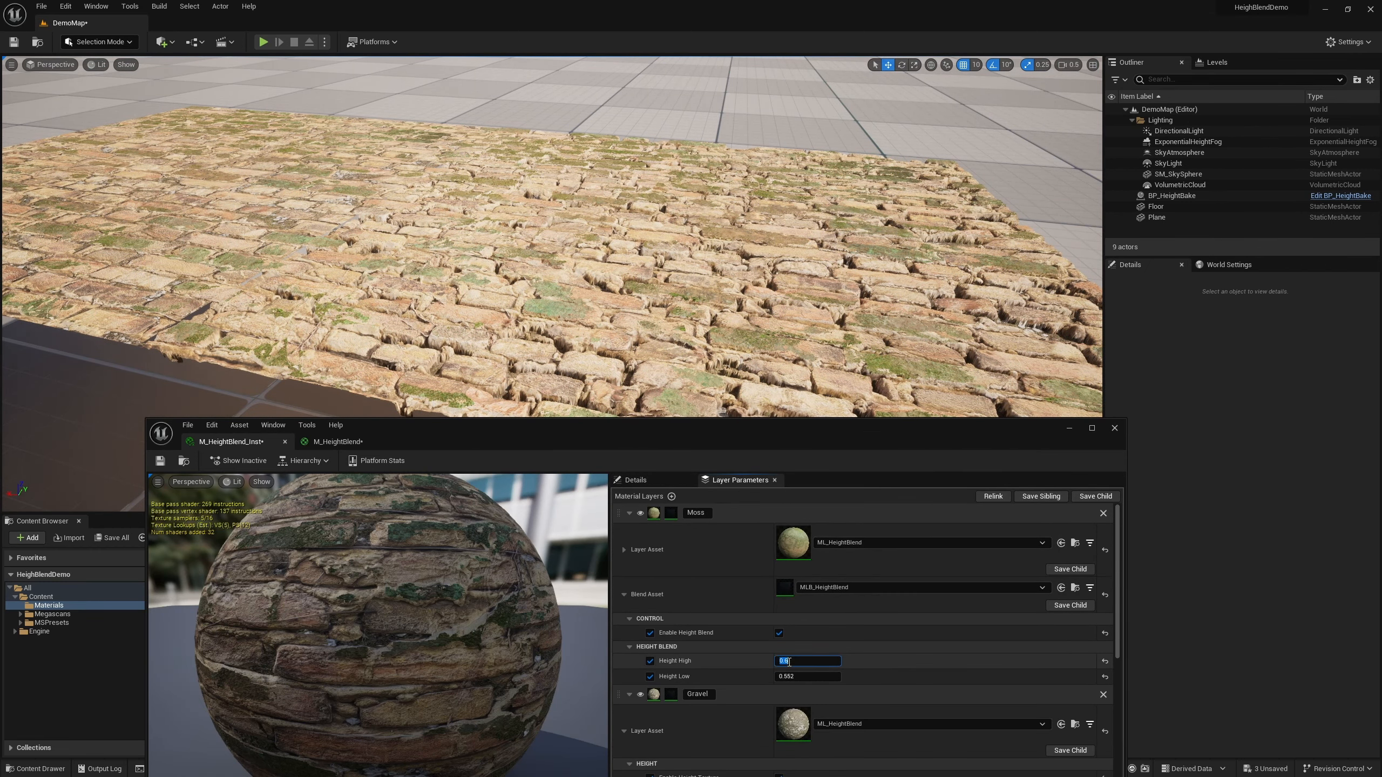
key("Return")
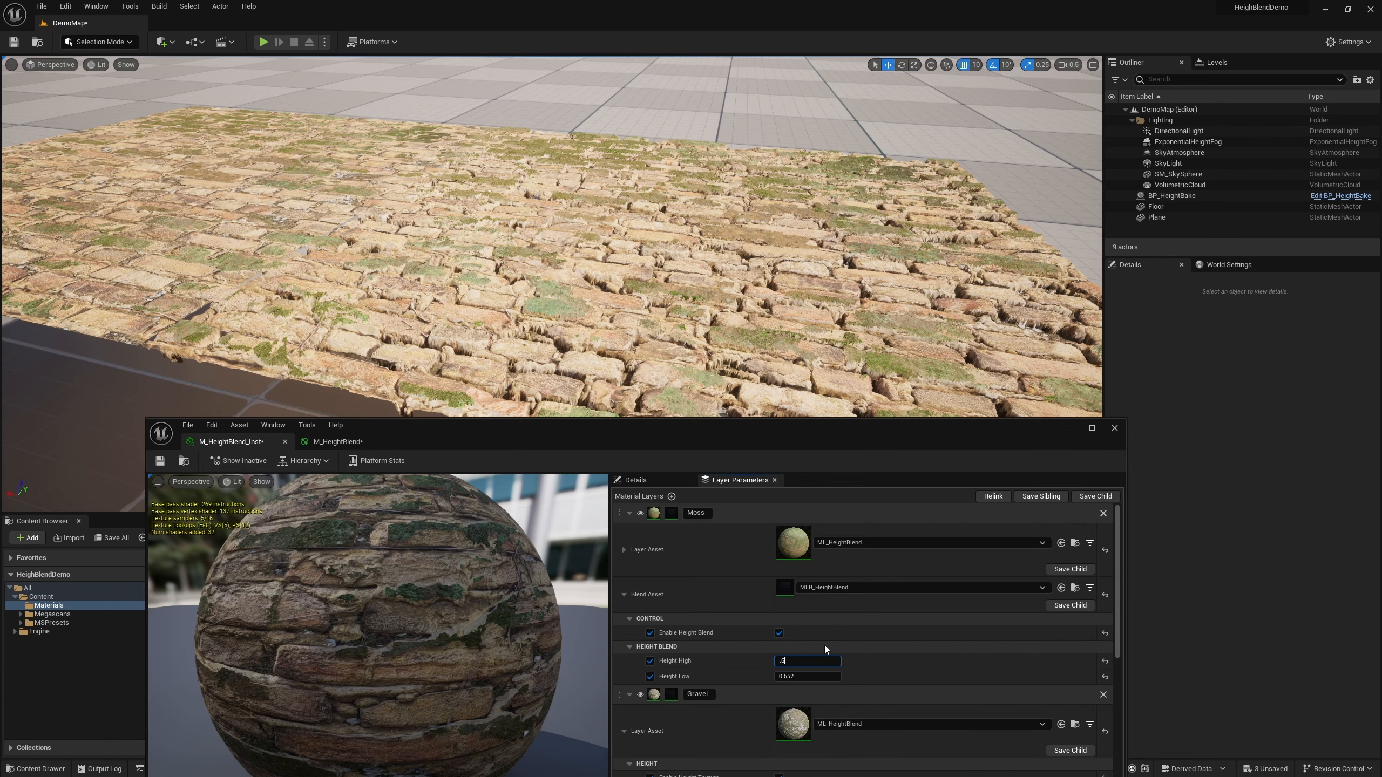
type(".6")
key("Return")
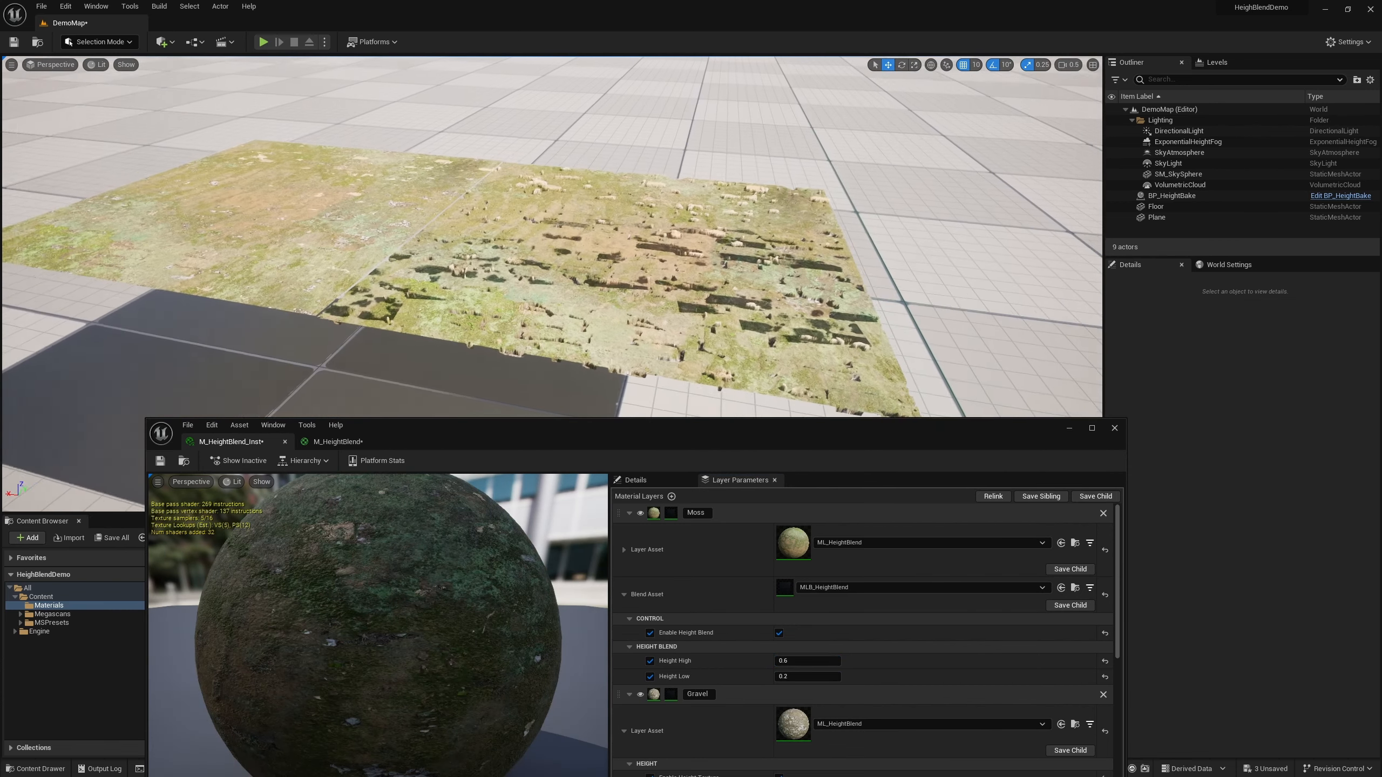
- Set the Moss blend's Height Low to 0.5 and examine the moss coverage on the displaced cobblestones up close and from afar
right_click_drag(552, 245, 359, 259)
key("w")
key("d")
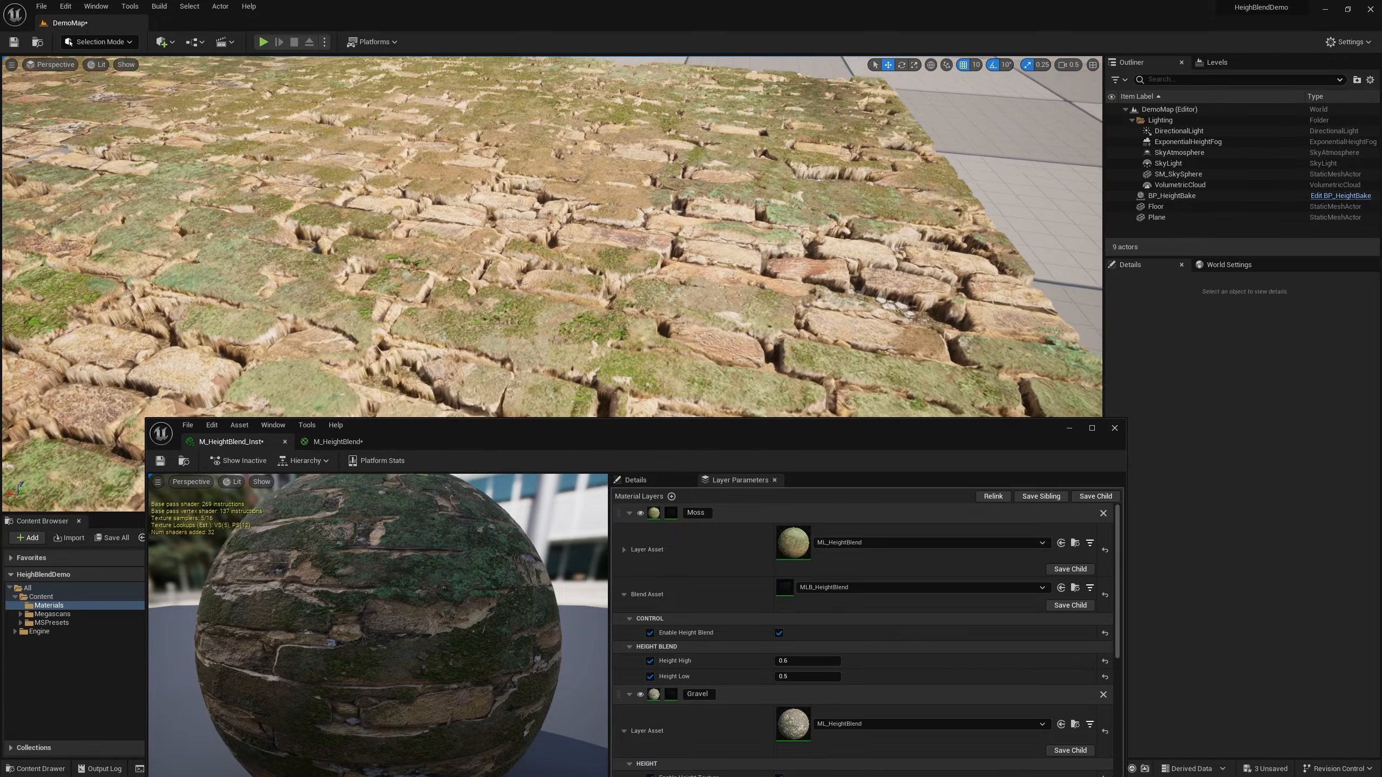
right_click_drag(552, 235, 566, 226)
right_click_drag(379, 238, 395, 241)
key("a")
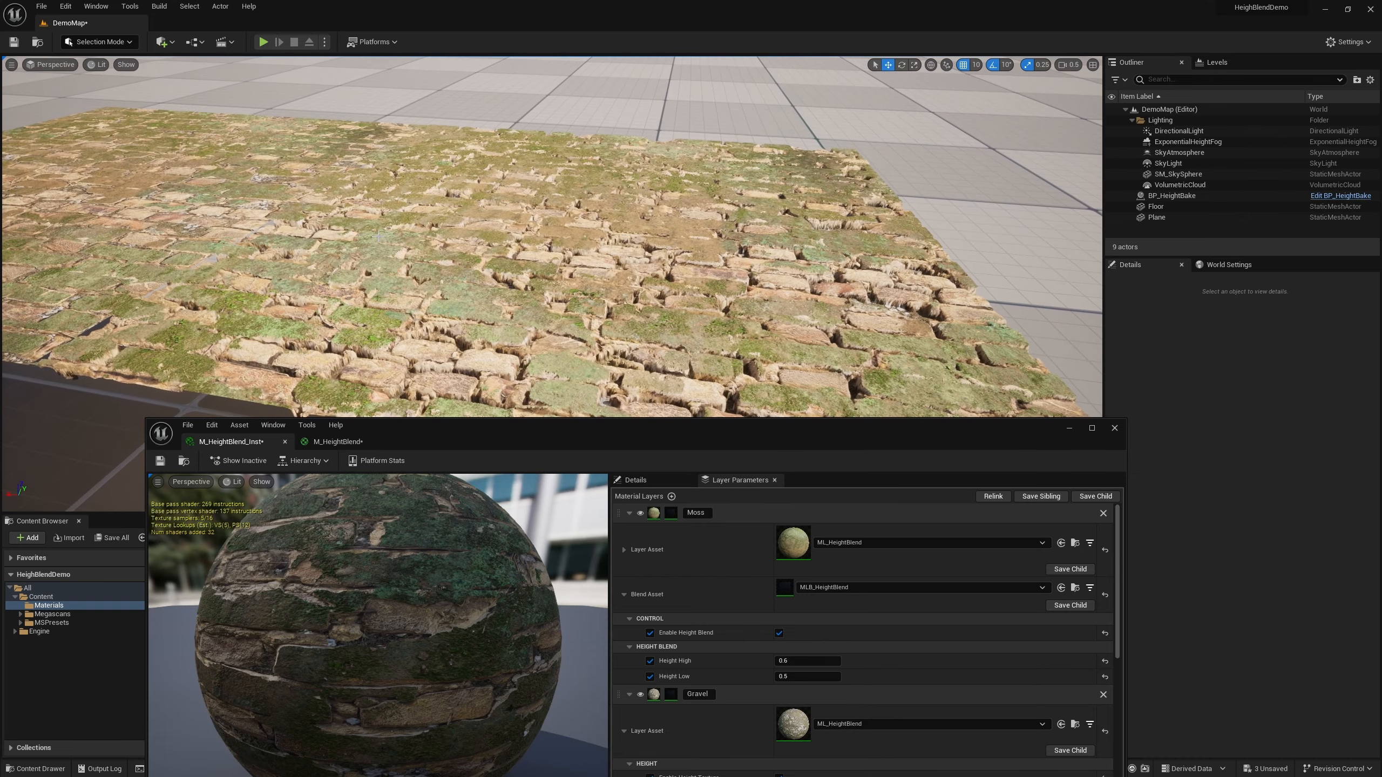
key("a")
mouse_move(552, 276)
right_mouse_down()
mouse_move(637, 277)
mouse_move(565, 272)
right_mouse_up()
key("d")
key("d")
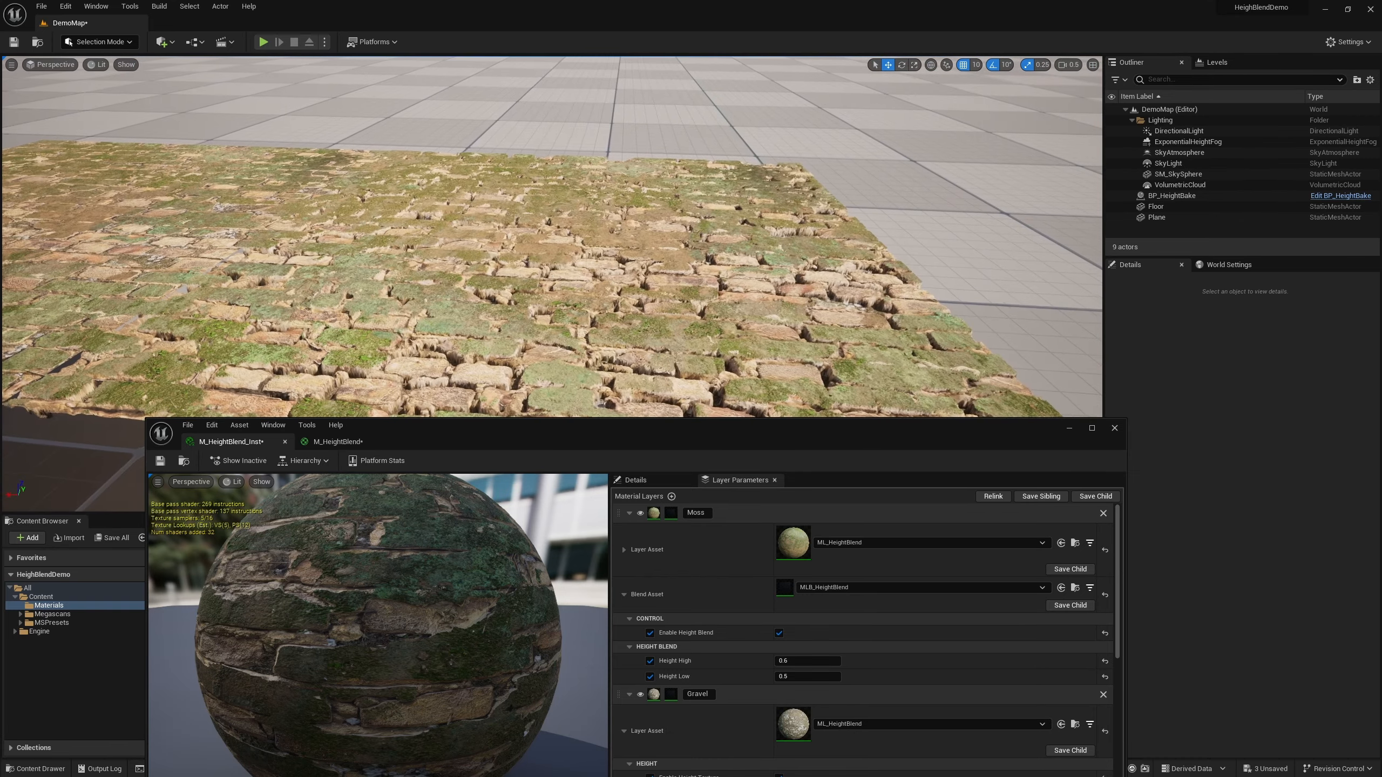